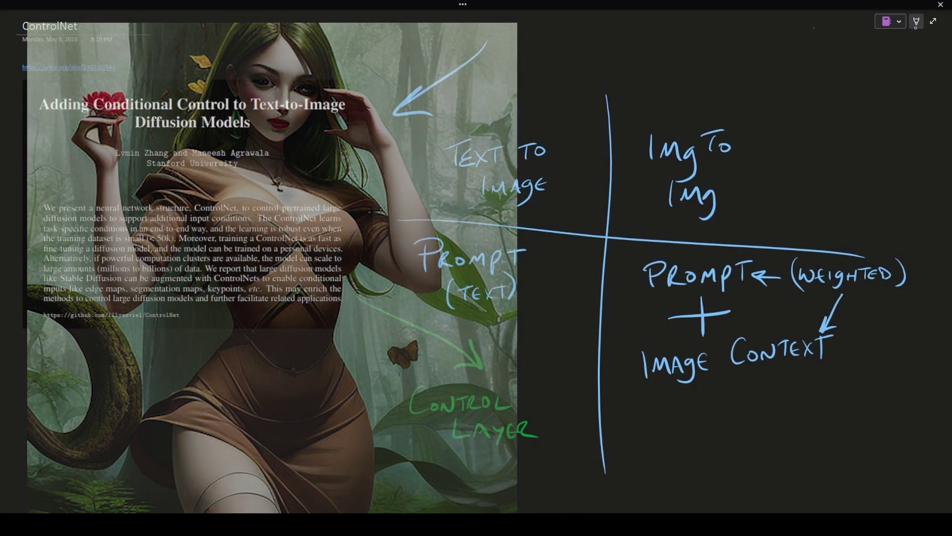
Write '+ Control Layer' in green ink under Image Context, circle (weighted), and arrow it to both Control Layer labels.
mouse_move(693, 396)
left_mouse_down()
mouse_move(712, 412)
mouse_move(699, 436)
mouse_move(707, 466)
mouse_move(770, 468)
left_mouse_up()
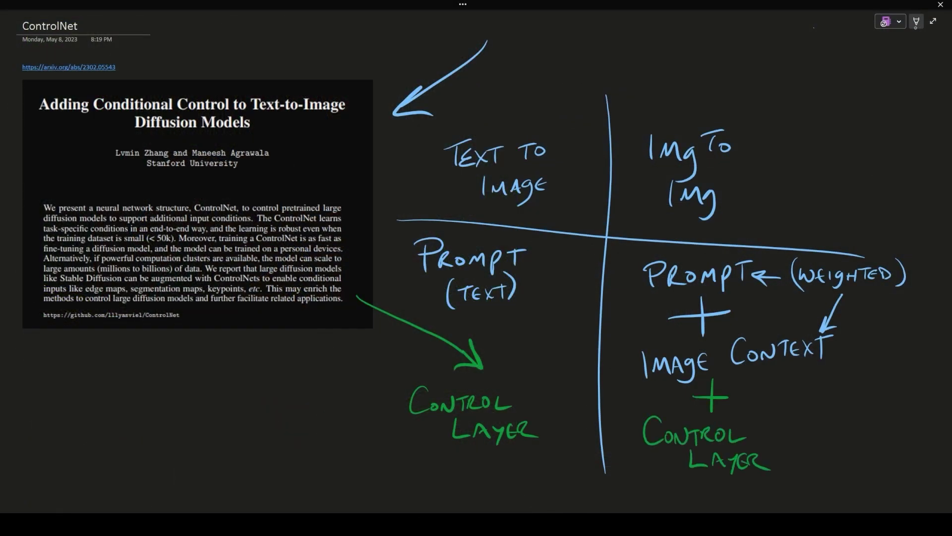
mouse_move(843, 237)
left_mouse_down()
mouse_move(873, 305)
mouse_move(776, 453)
left_mouse_up()
left_click_drag(801, 431, 798, 457)
mouse_move(888, 298)
left_mouse_down()
mouse_move(798, 456)
mouse_move(811, 482)
mouse_move(556, 443)
left_mouse_up()
left_click_drag(577, 443, 565, 468)
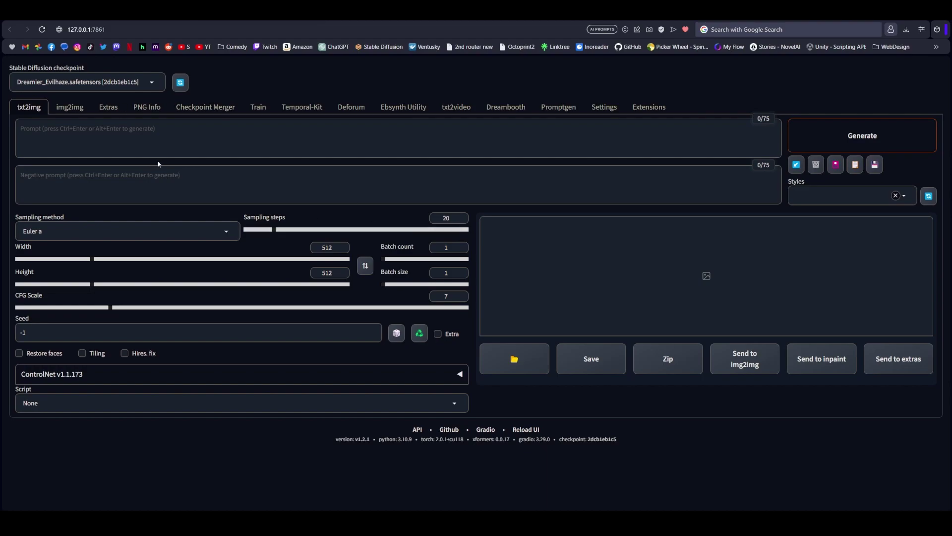
Expand the ControlNet panel and select the reference_only preprocessor.
left_click(427, 376)
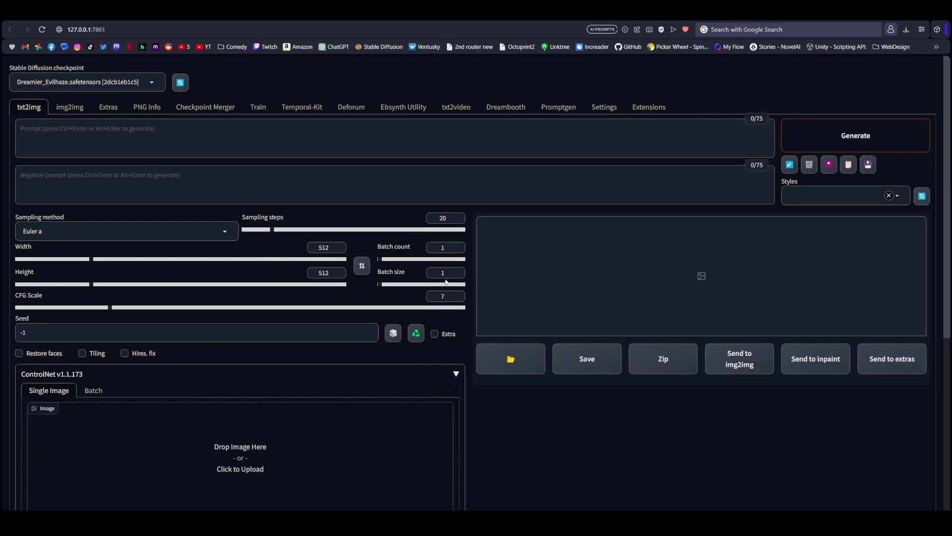
scroll(461, 278, "down", 5)
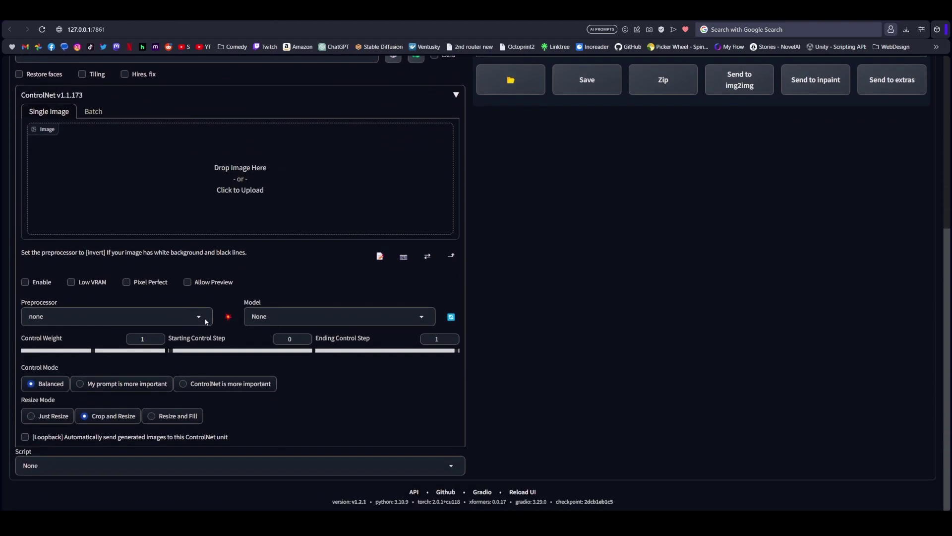
left_click(203, 318)
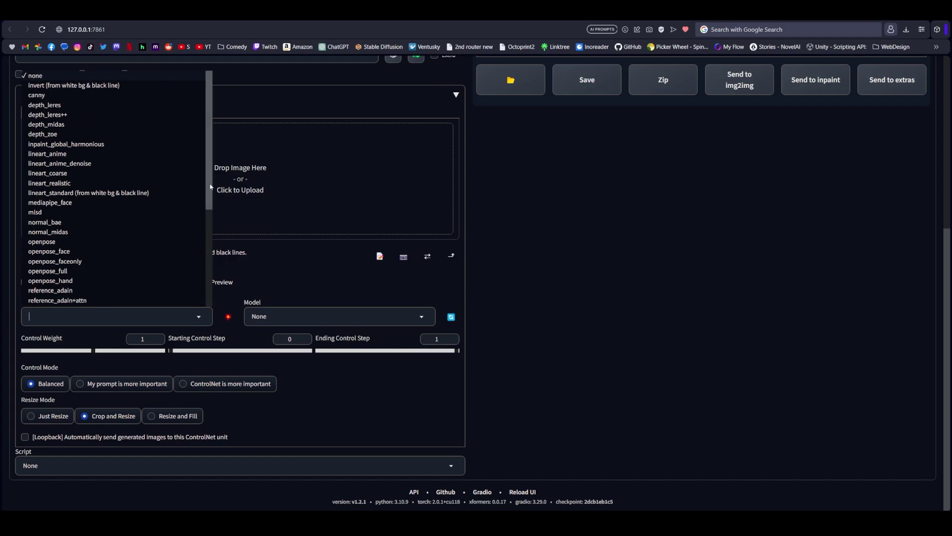
scroll(212, 198, "down", 2)
scroll(214, 203, "down", 1)
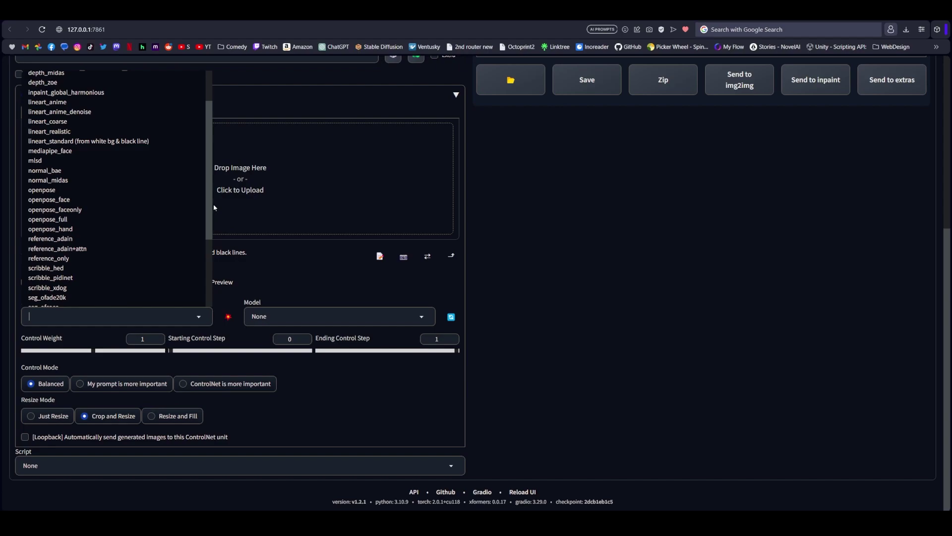
left_click(49, 258)
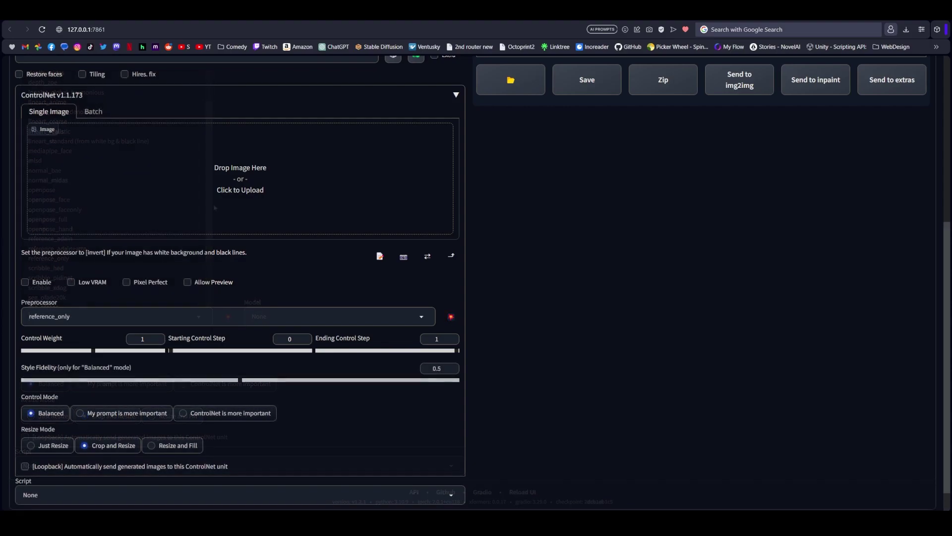
Load the white-dress character image, enable preview, and switch the preprocessor to reference_adain.
left_click_drag(291, 189, 255, 189)
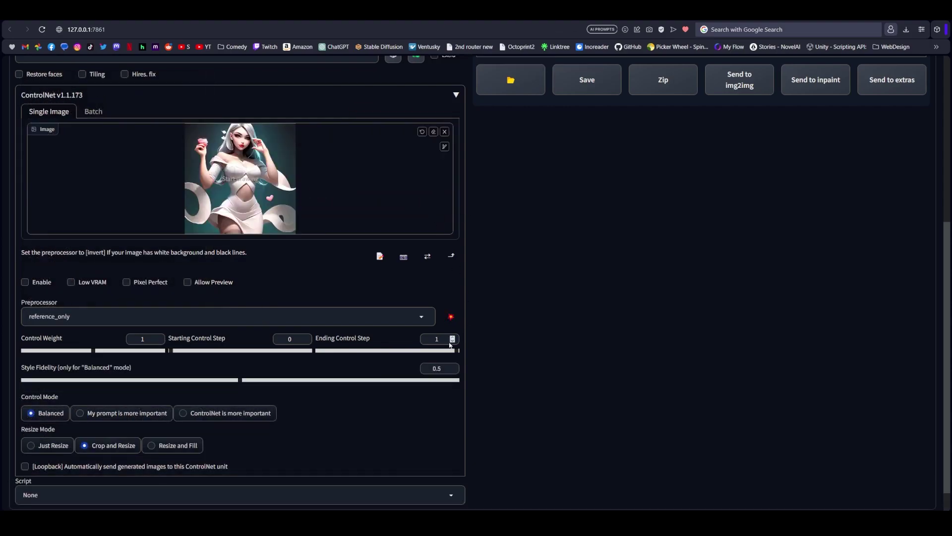
left_click(450, 318)
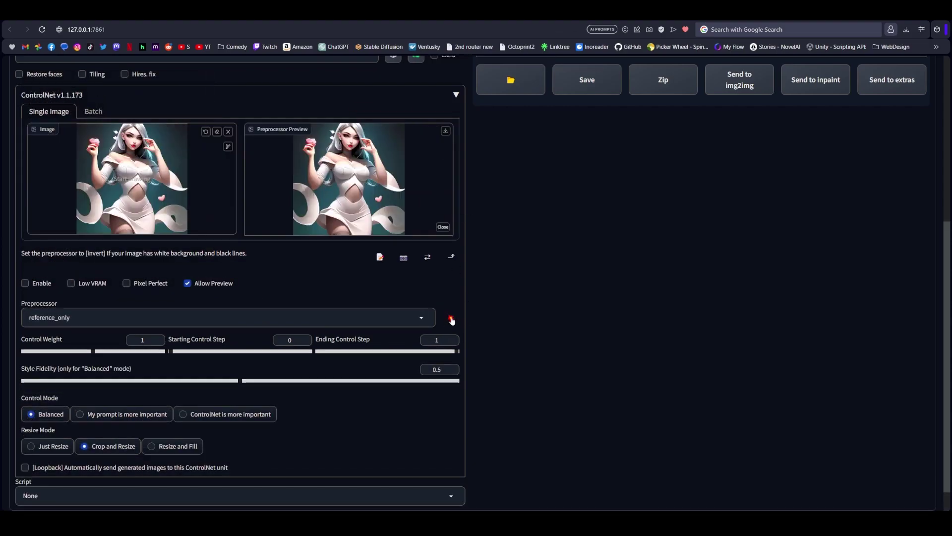
left_click(284, 325)
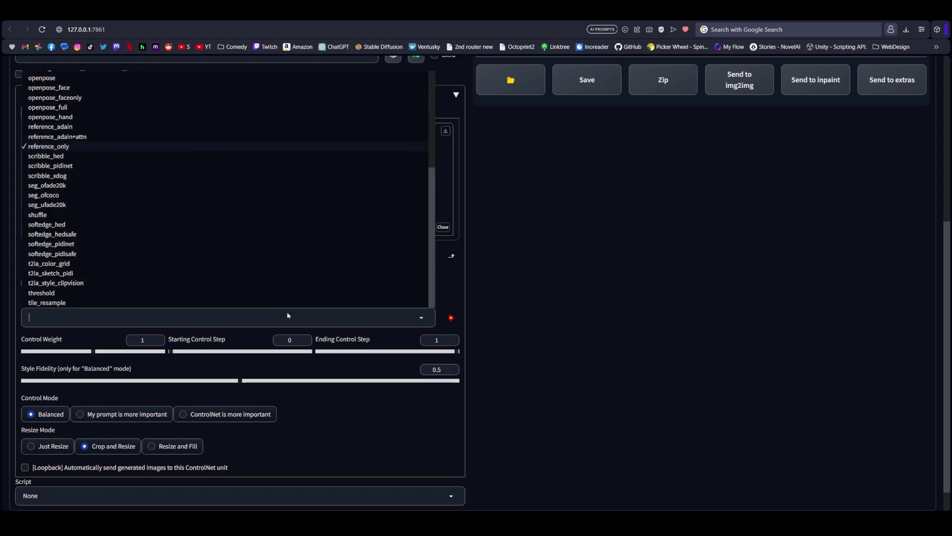
left_click(67, 129)
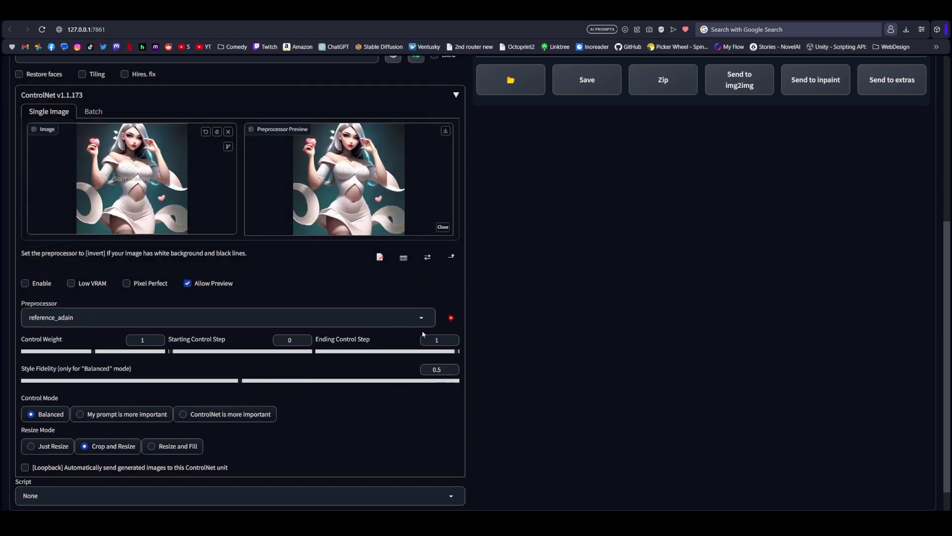
left_click(451, 318)
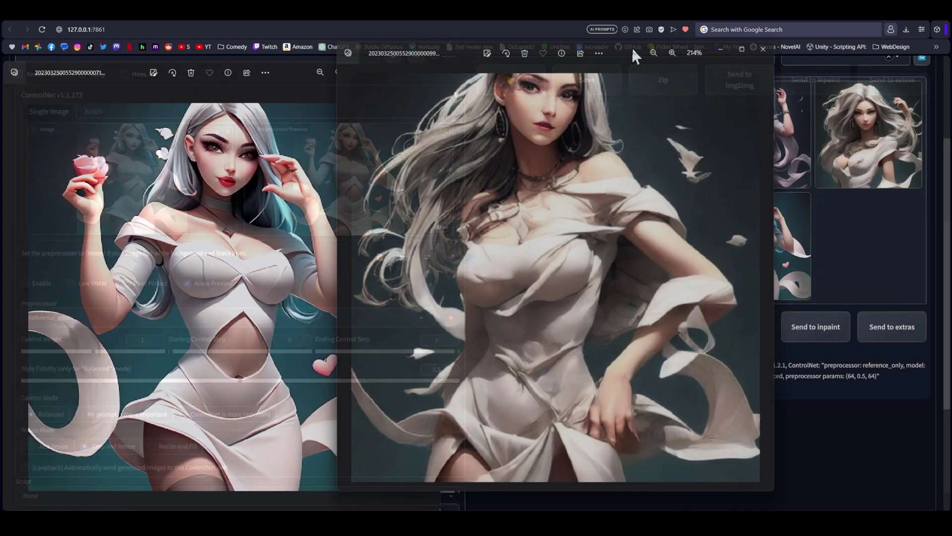
left_click_drag(632, 47, 653, 60)
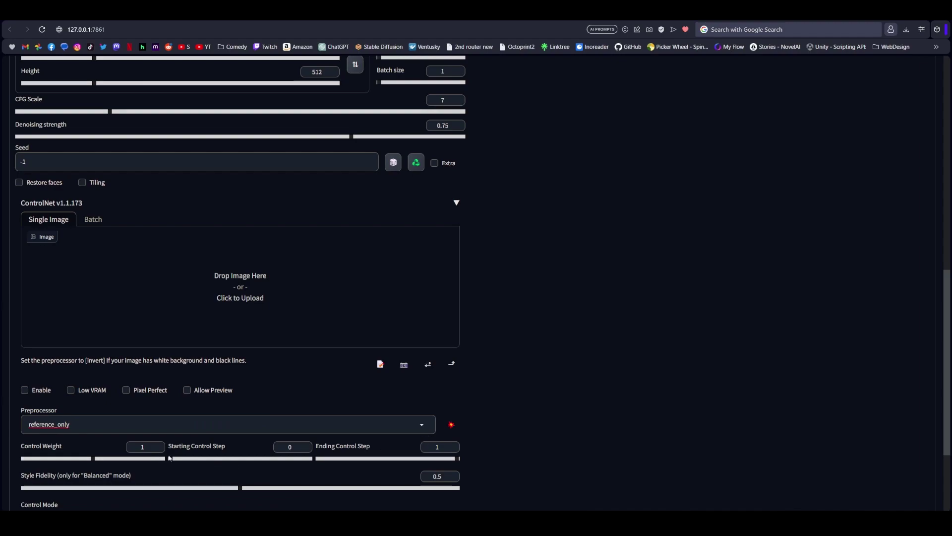
Try a later Starting Control Step, then return it to 0.
left_click_drag(169, 458, 563, 397)
Load the white-dress character image into ControlNet with Allow Preview on.
left_click_drag(372, 60, 270, 292)
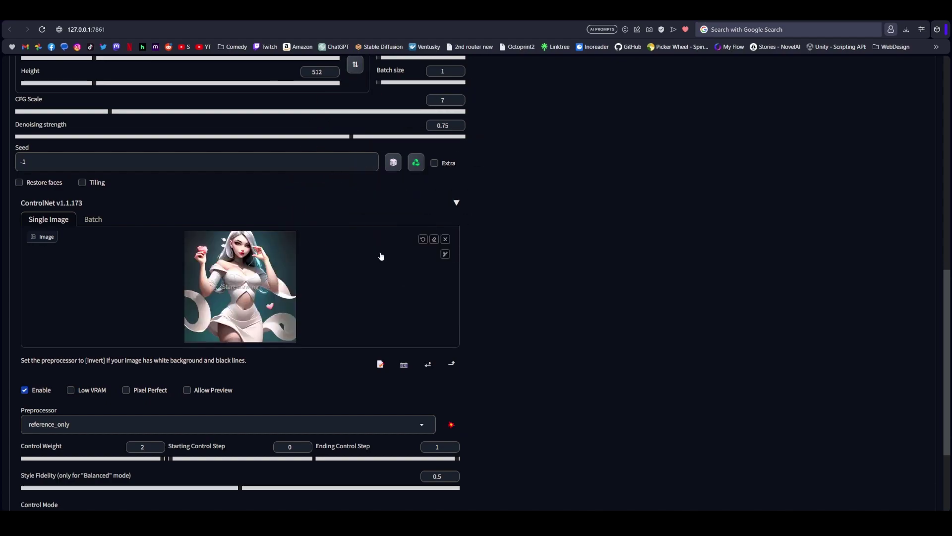
left_click(187, 390)
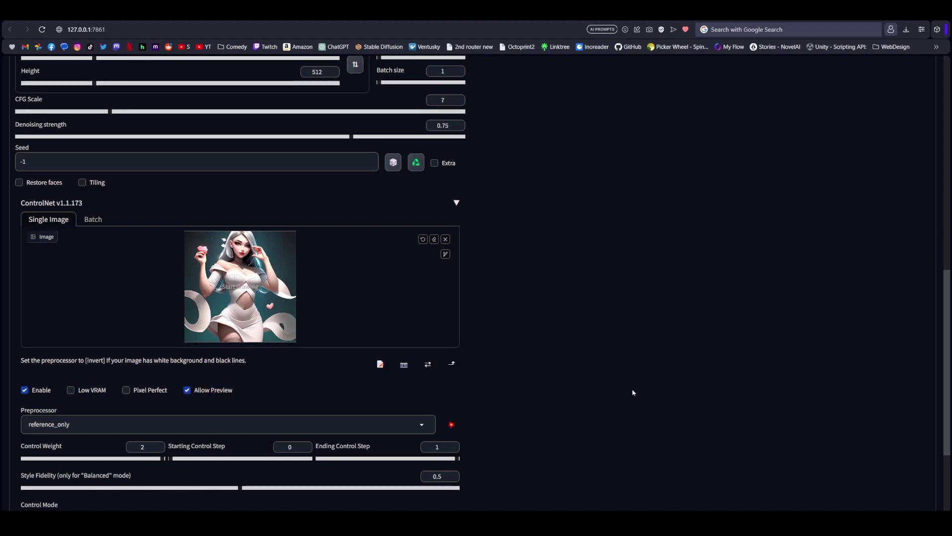
scroll(632, 390, "down", 3)
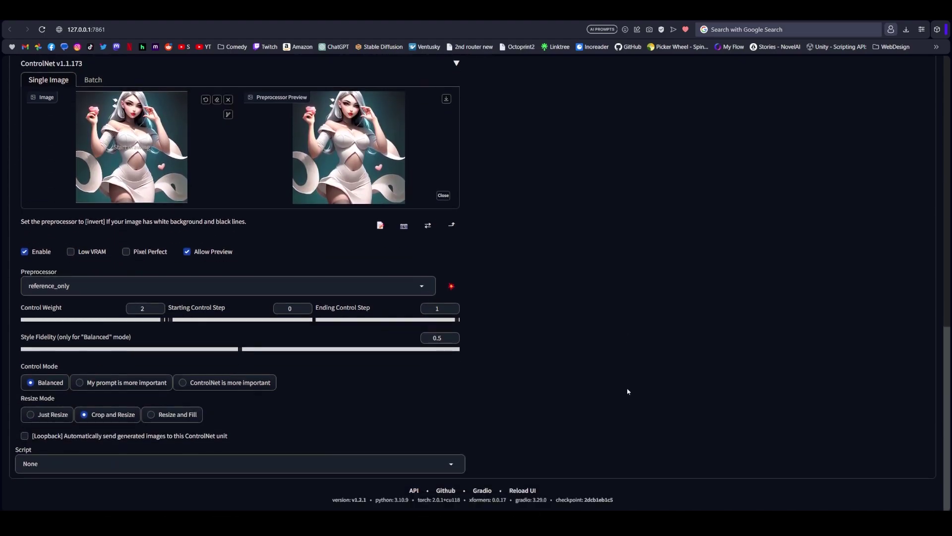
scroll(627, 392, "up", 15)
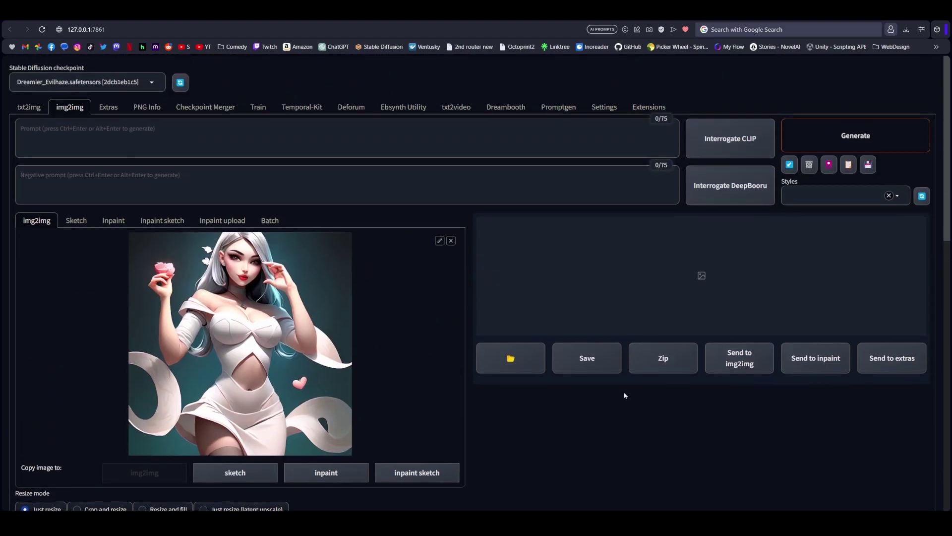
scroll(618, 399, "down", 4)
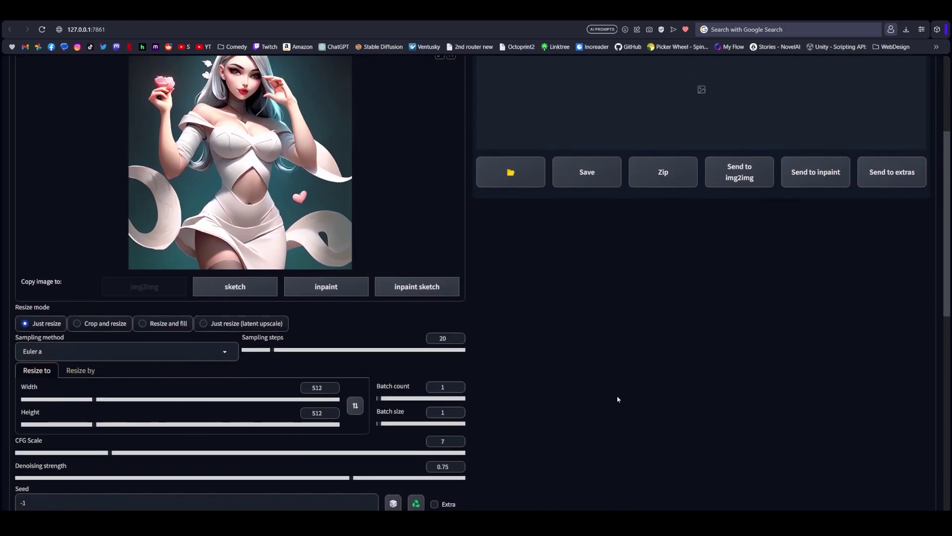
Use the DDIM sampler with 39 sampling steps.
left_click(149, 353)
left_click(30, 337)
left_click(301, 349)
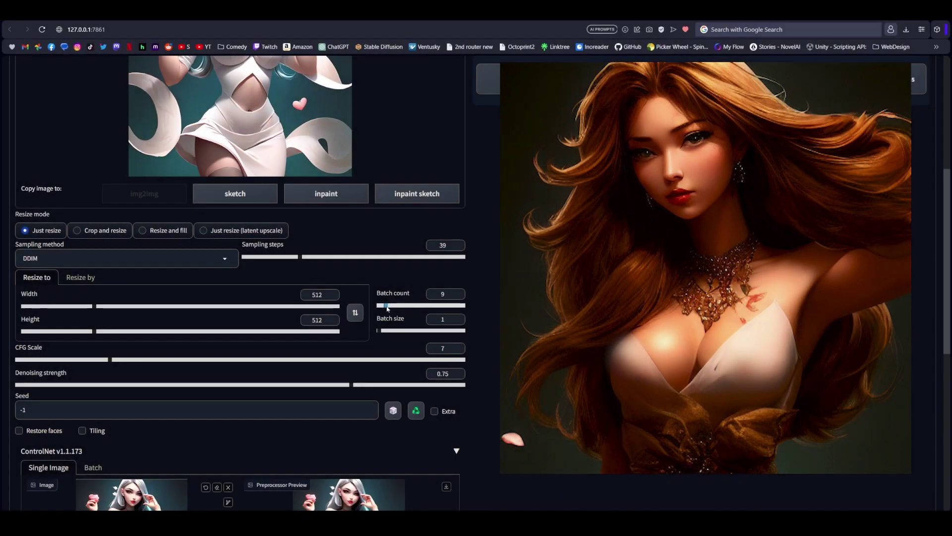
Lower the batch count and generate the reference_only batch of character variations.
left_click_drag(388, 309, 385, 308)
scroll(385, 309, "up", 5)
left_click(818, 135)
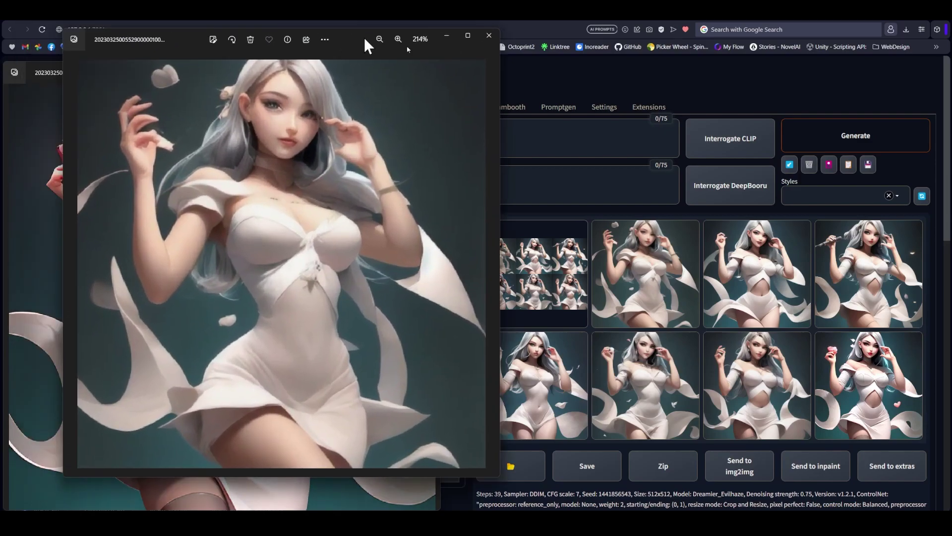
Move both Photos viewers aside to compare the generated images, then close them.
left_click_drag(407, 48, 771, 74)
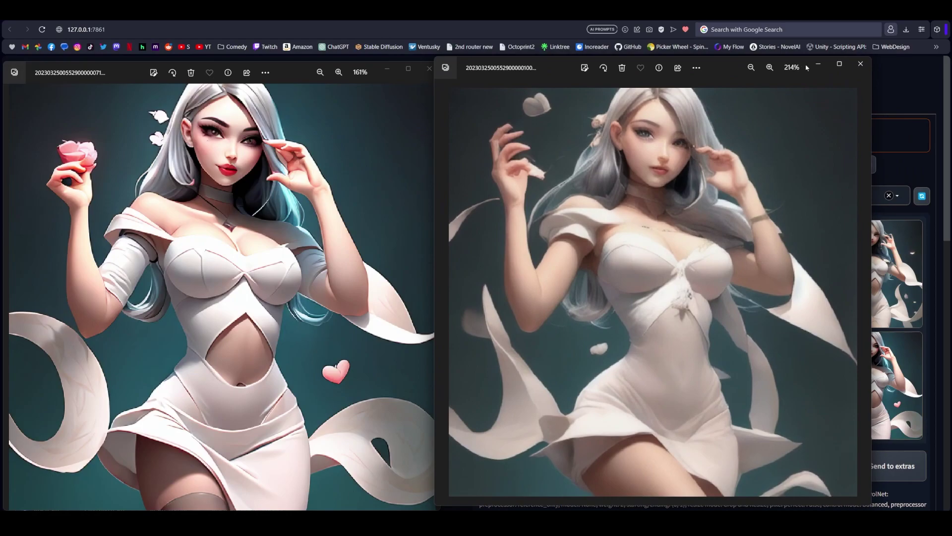
left_click(860, 64)
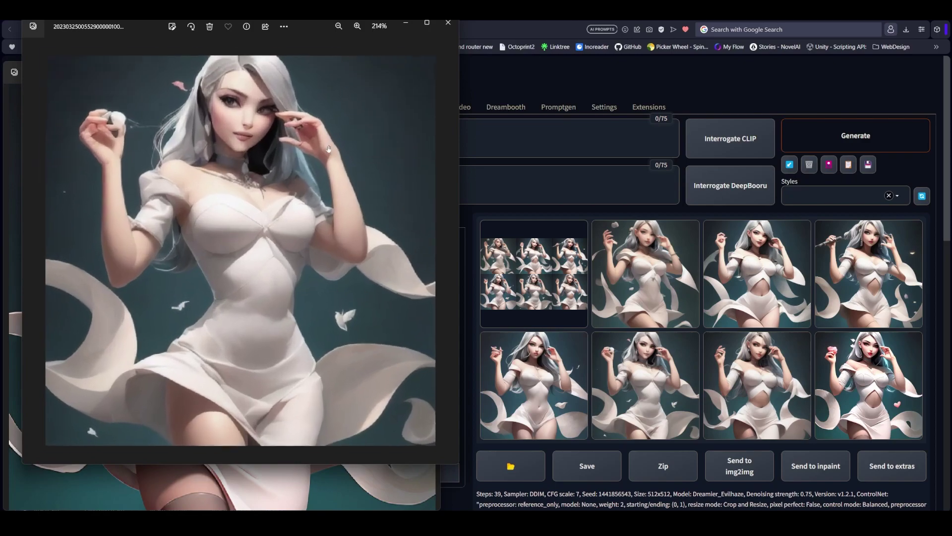
left_click_drag(329, 40, 698, 71)
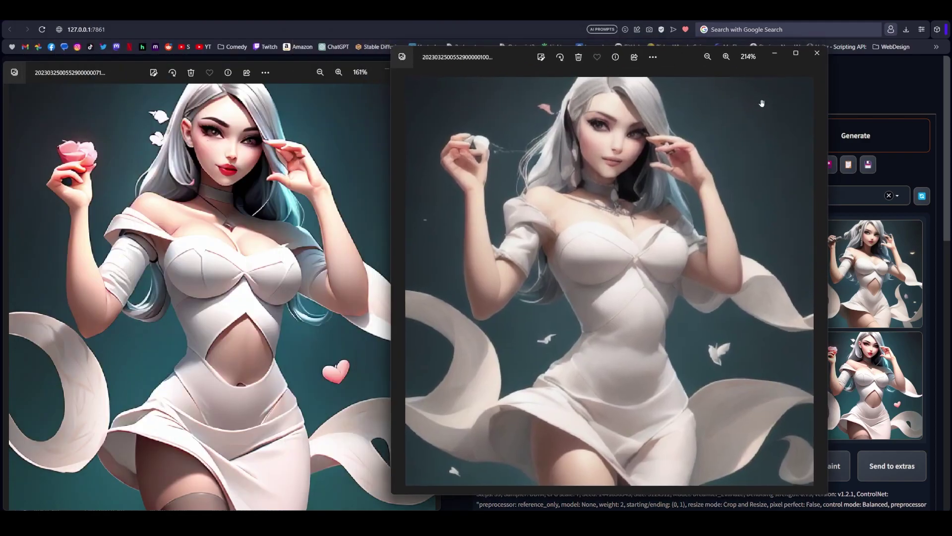
left_click(817, 52)
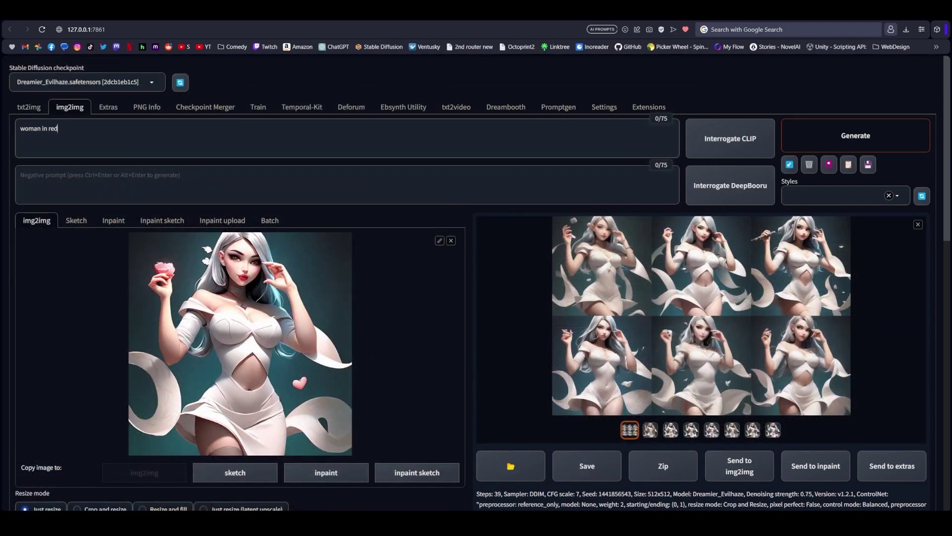
Generate a six-image batch for 'woman in red' and inspect the grid enlarged.
left_click(855, 136)
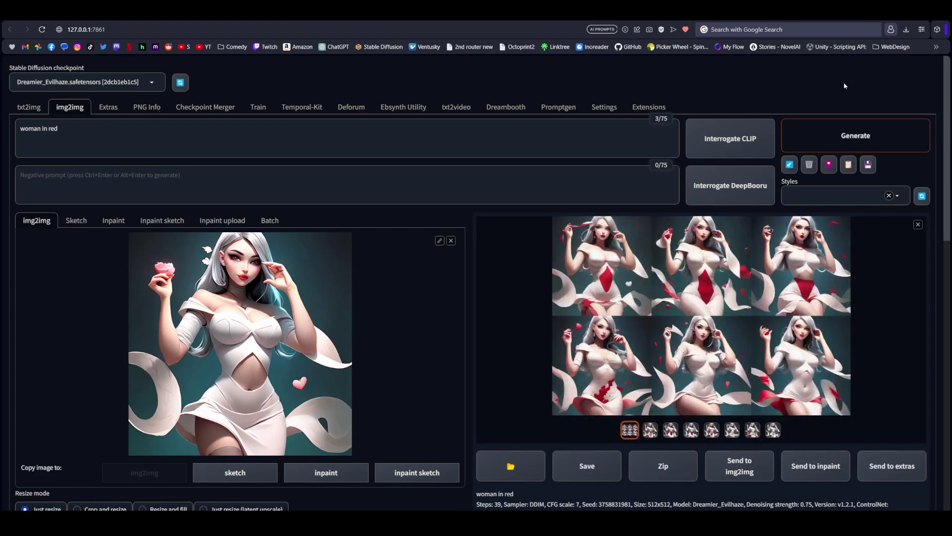
left_click(709, 289)
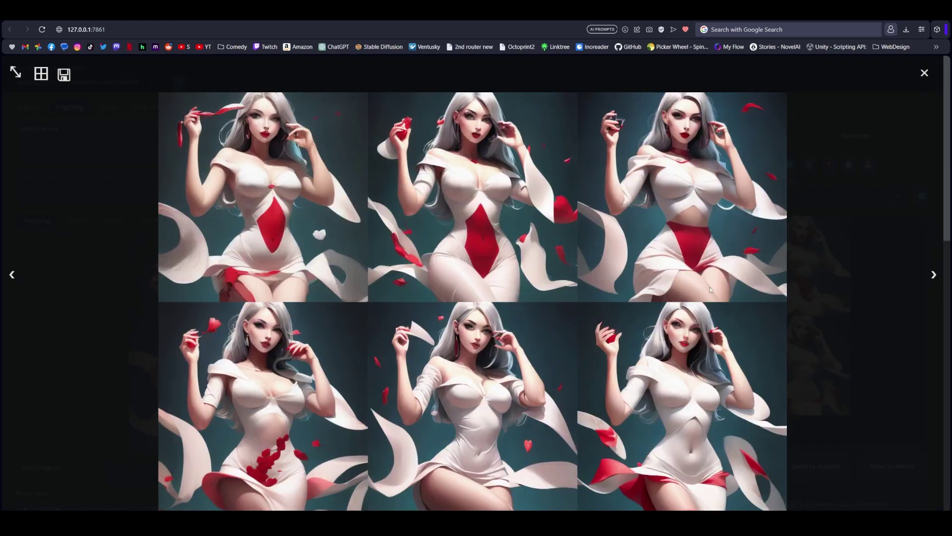
left_click(822, 294)
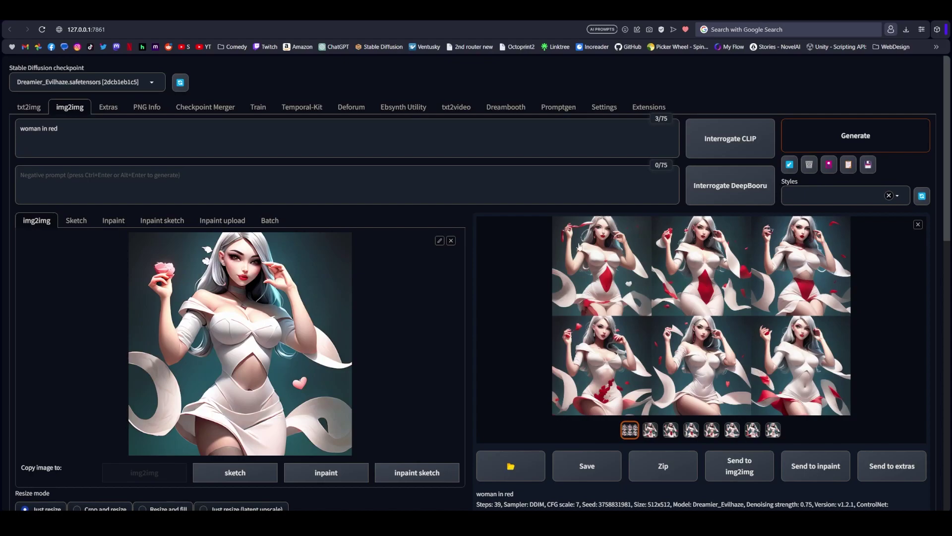
Change the prompt to 'red dress' and set Control Mode to 'My prompt is more important'.
left_click_drag(62, 129, 1, 130)
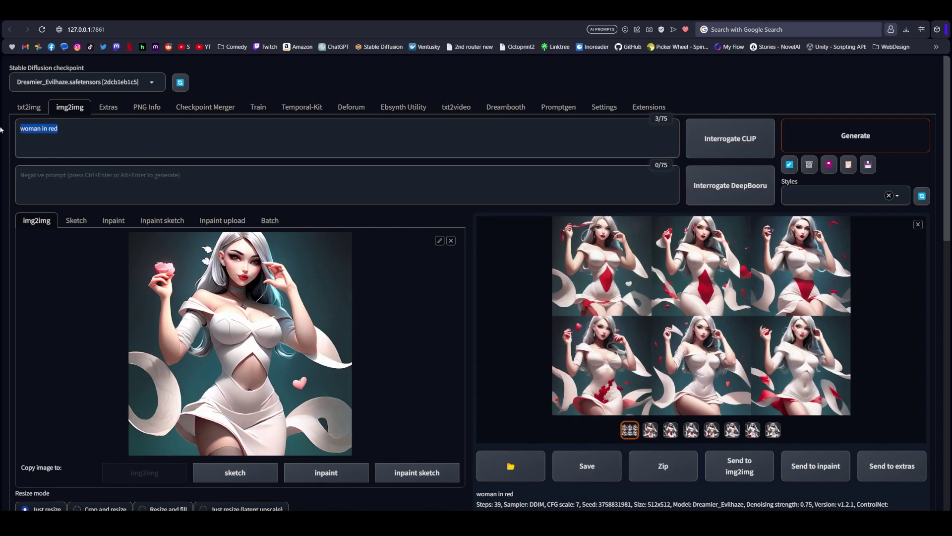
type("red dress")
scroll(401, 332, "down", 12)
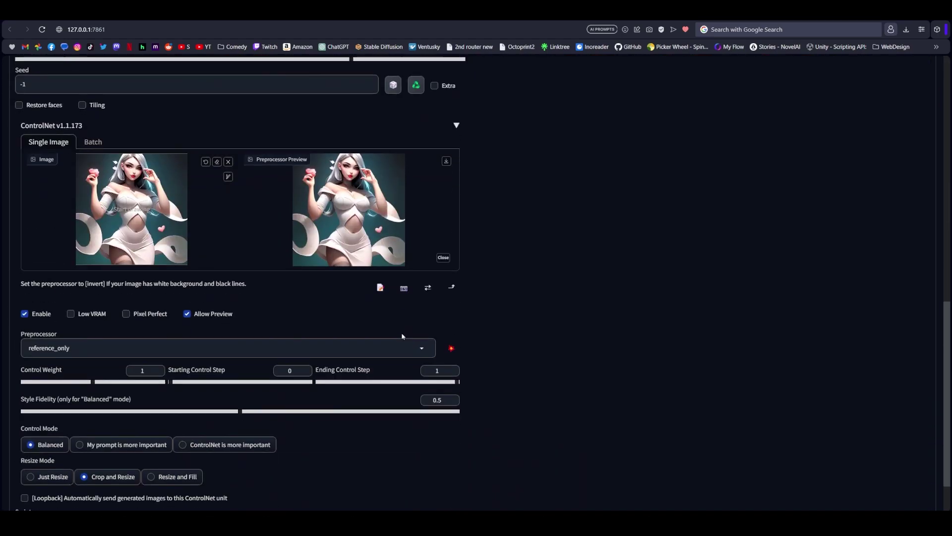
left_click(121, 447)
scroll(486, 389, "up", 12)
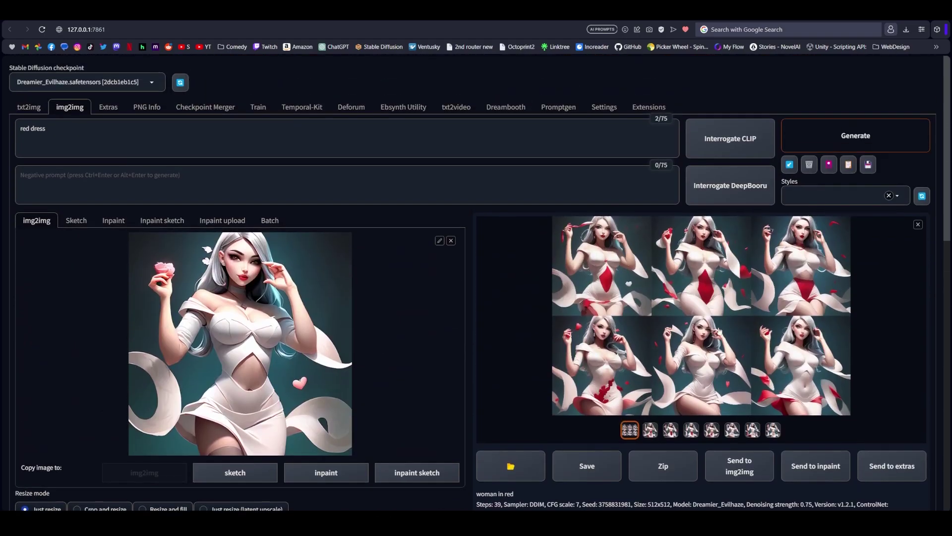
Generate the red-dress batch and view the result full-screen.
left_click(859, 138)
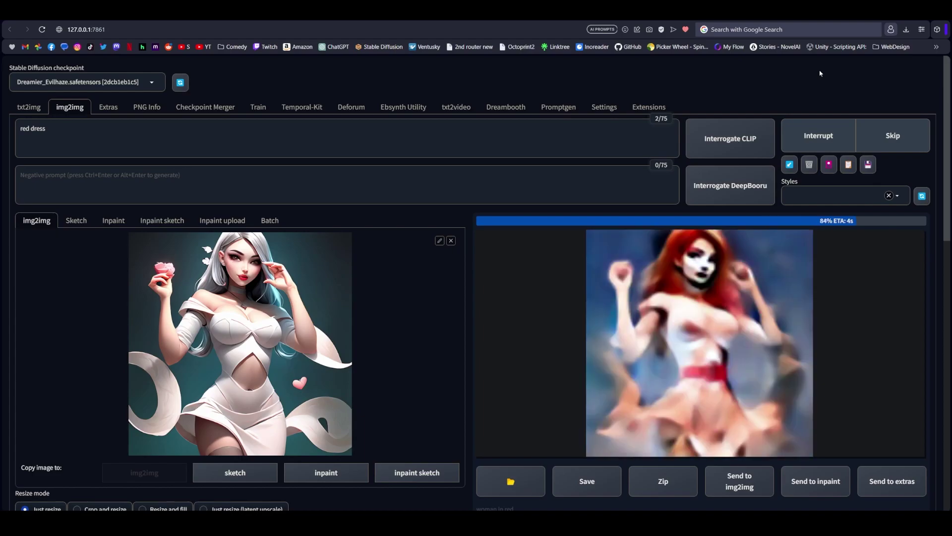
left_click(721, 331)
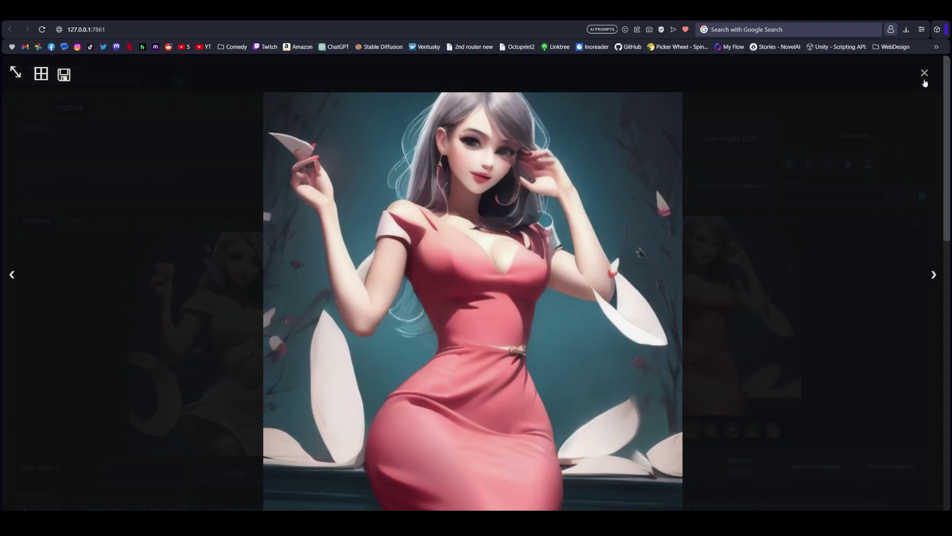
left_click(924, 75)
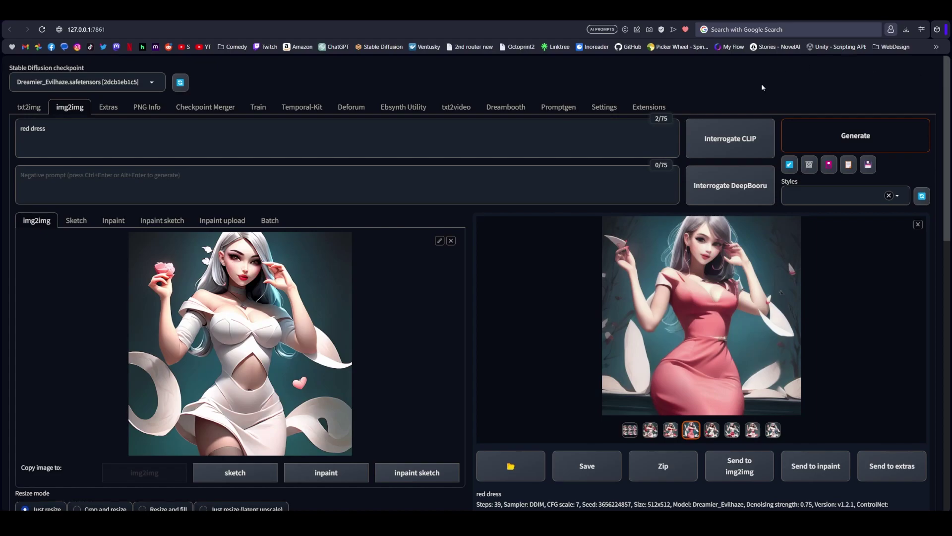
Replace the prompt text with 'woman'.
key("ctrl+shift+Left")
key("ctrl+shift+Left")
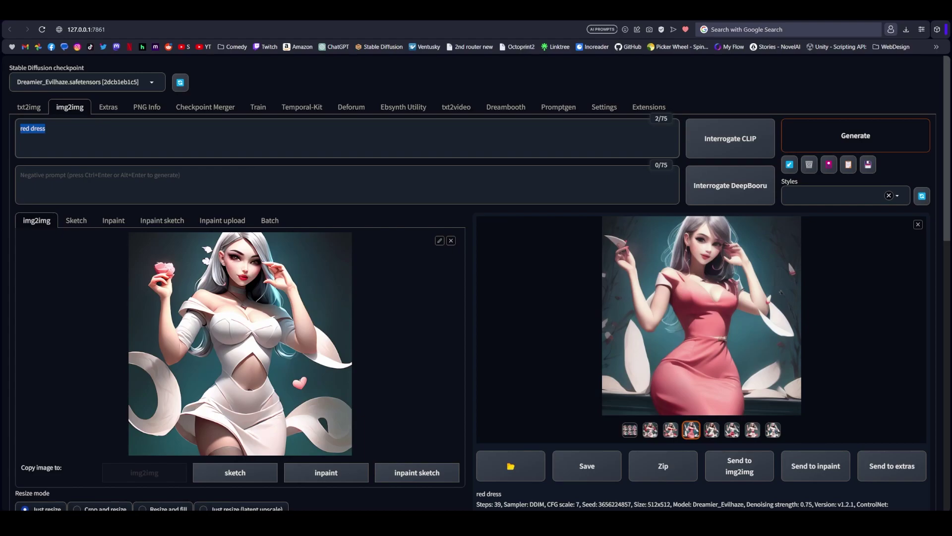
type("woman")
scroll(344, 255, "down", 7)
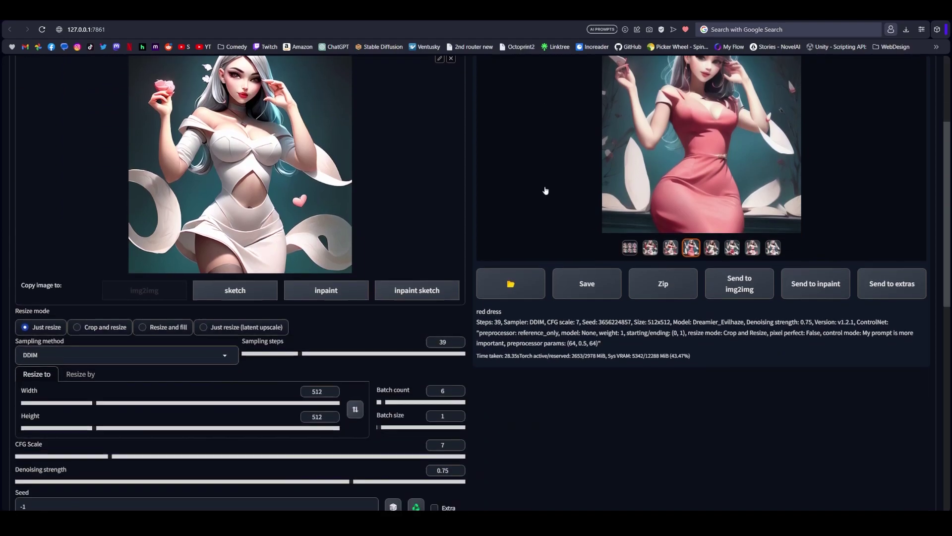
scroll(209, 345, "down", 4)
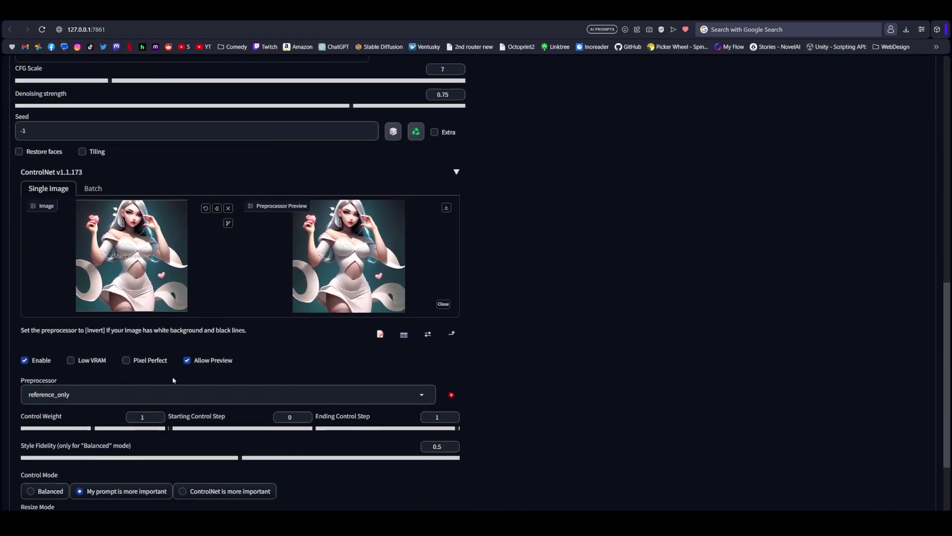
Switch ControlNet to the softedge_hed preprocessor with the control_sd15_hed model and preview the edge map.
left_click(207, 393)
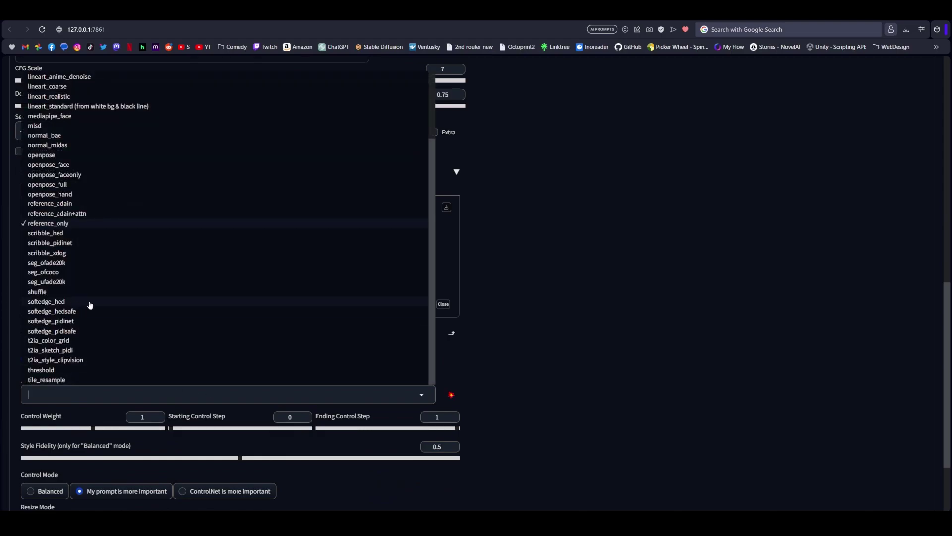
left_click(90, 305)
left_click(228, 394)
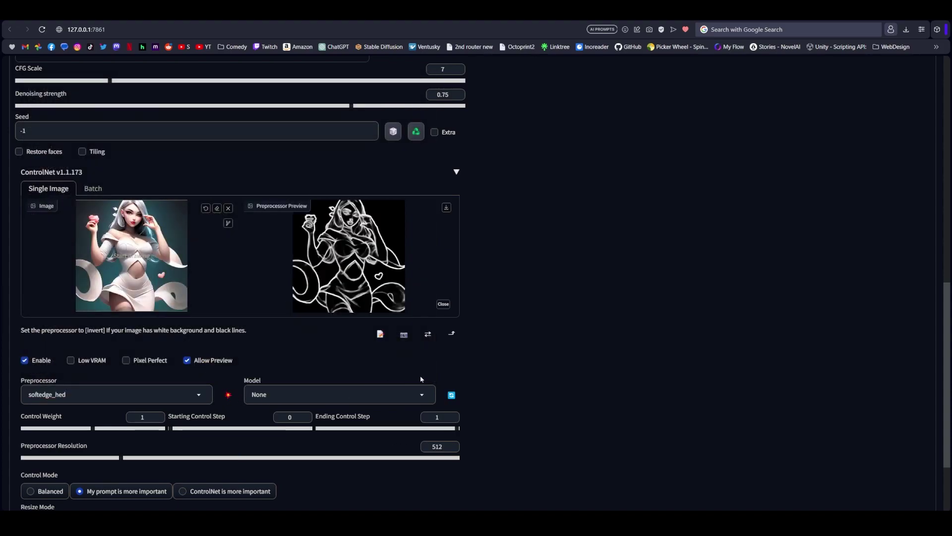
left_click(423, 397)
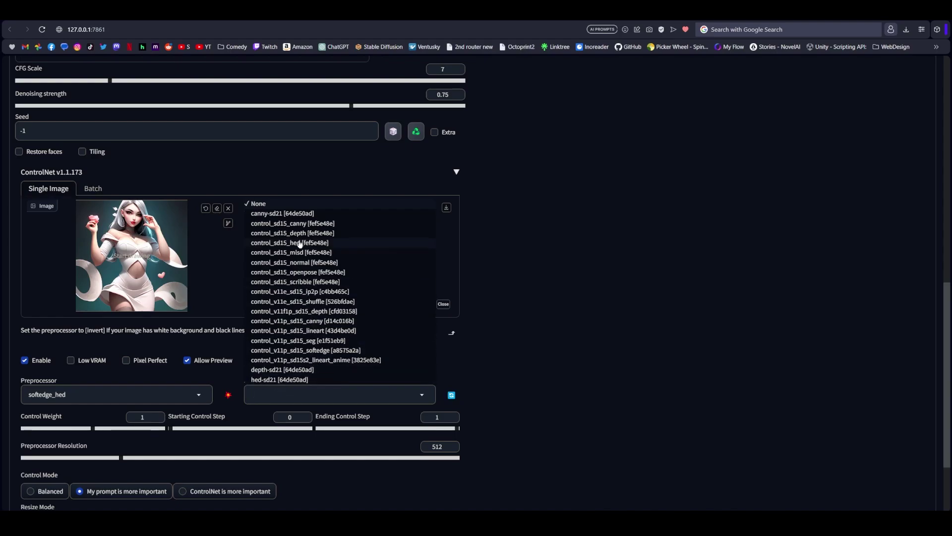
left_click(338, 244)
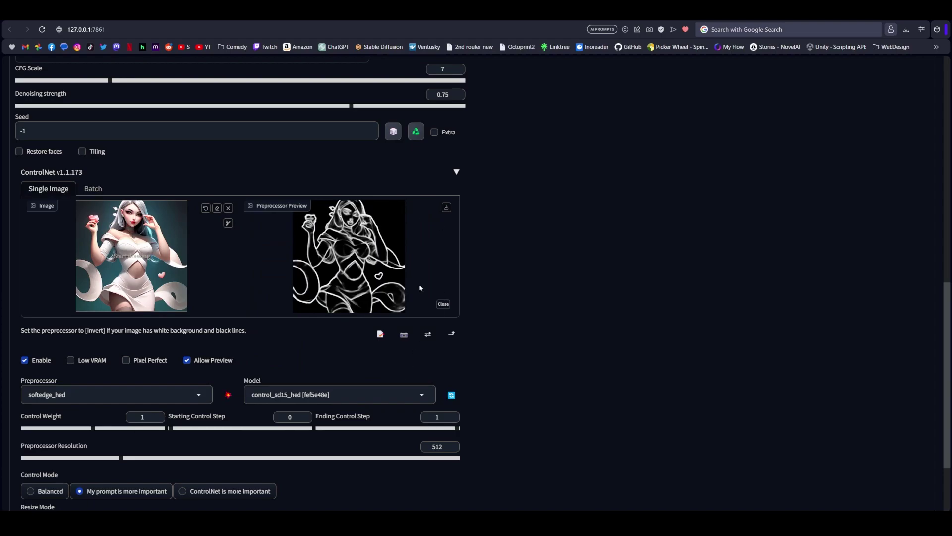
scroll(467, 283, "up", 12)
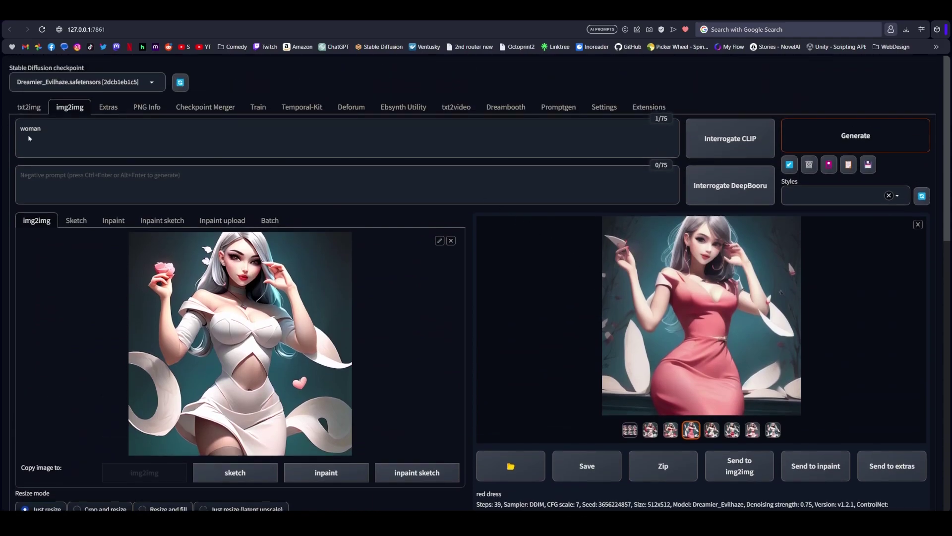
Generate the softedge-guided batch for 'woman' and browse the grid full-screen.
left_click(848, 136)
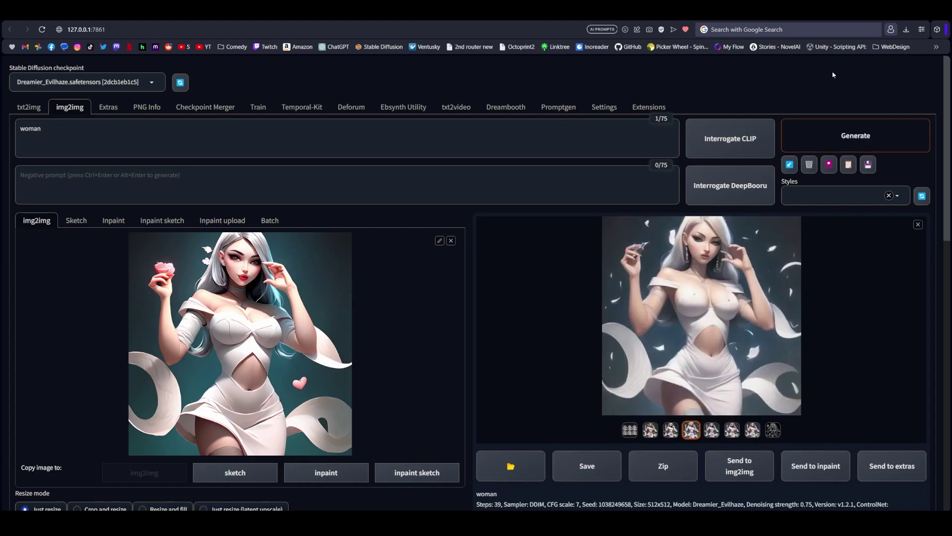
left_click(629, 430)
left_click(678, 364)
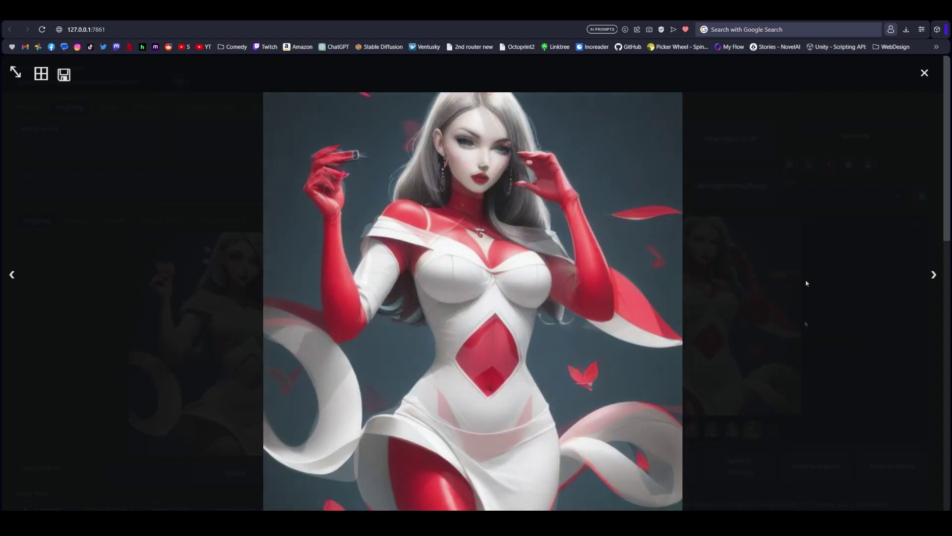
key("Right")
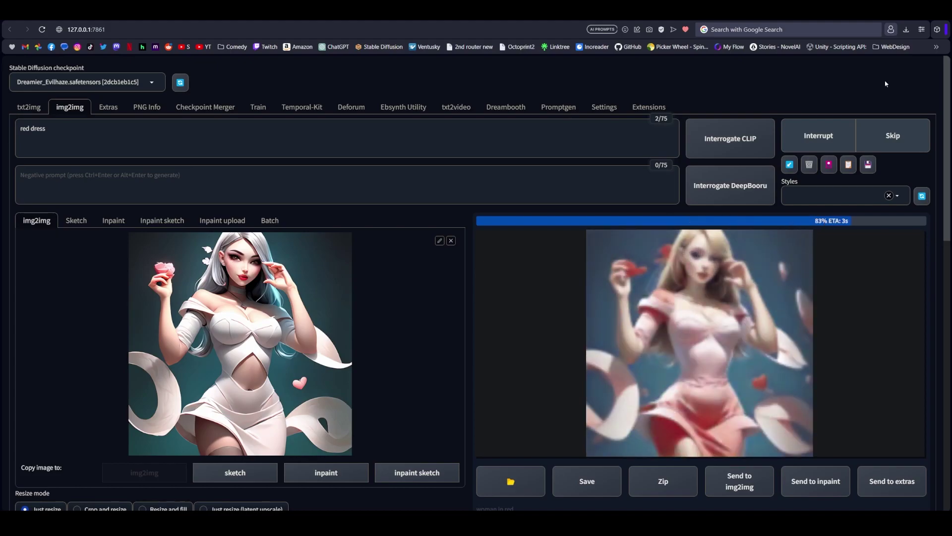
Page through the grid and every 'woman in space' variant full-screen, then close the viewer.
left_click(722, 344)
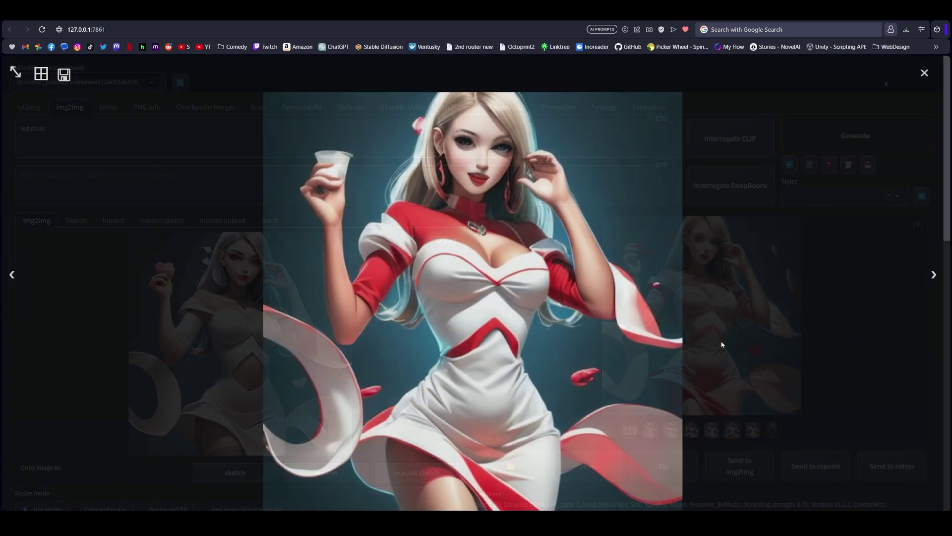
left_click(933, 276)
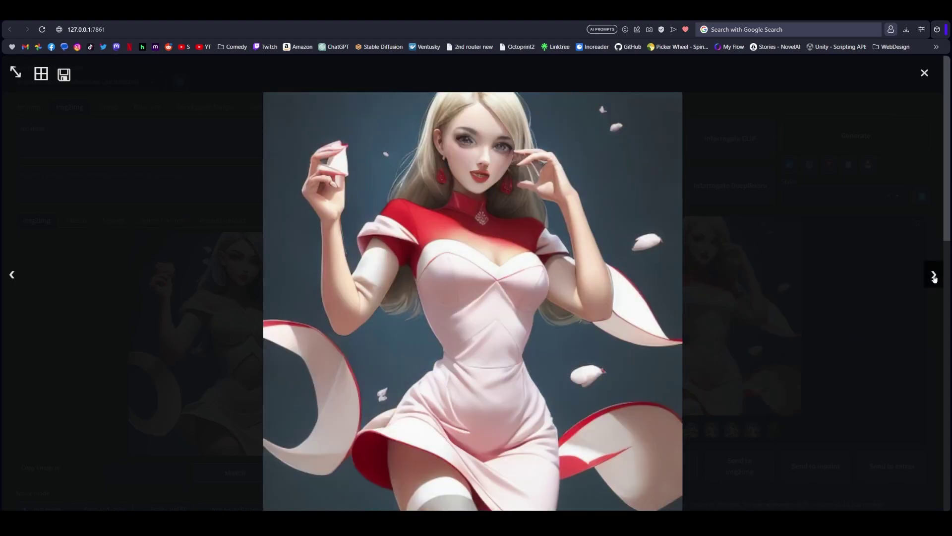
left_click(934, 276)
left_click(934, 277)
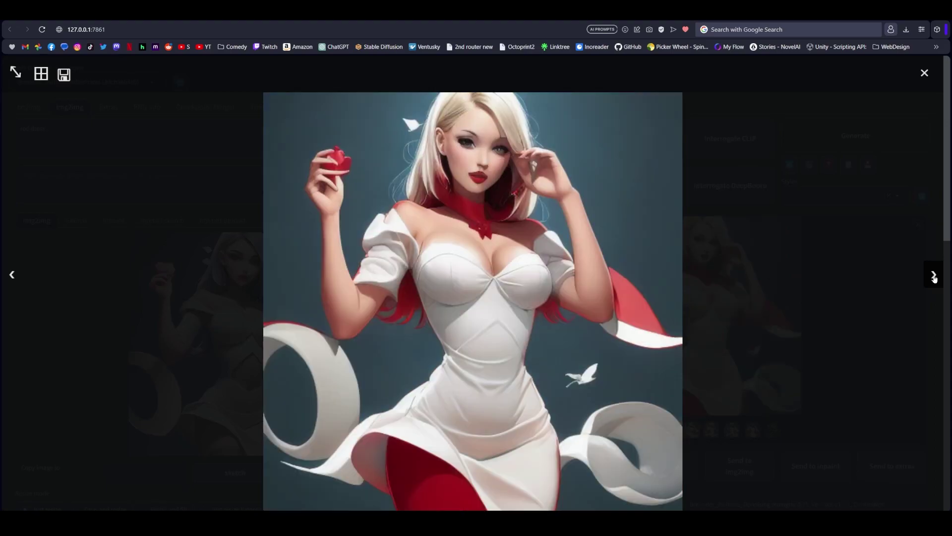
left_click(935, 278)
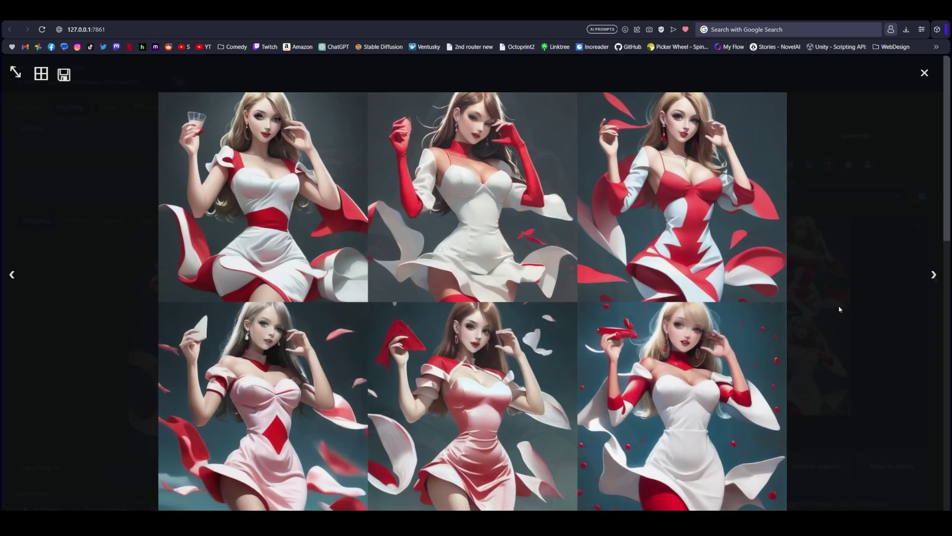
left_click(934, 282)
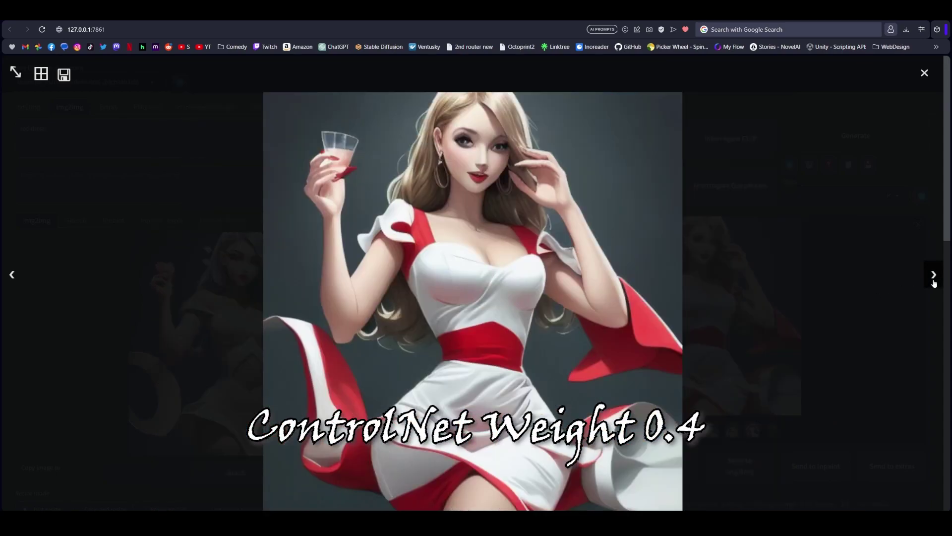
left_click(934, 283)
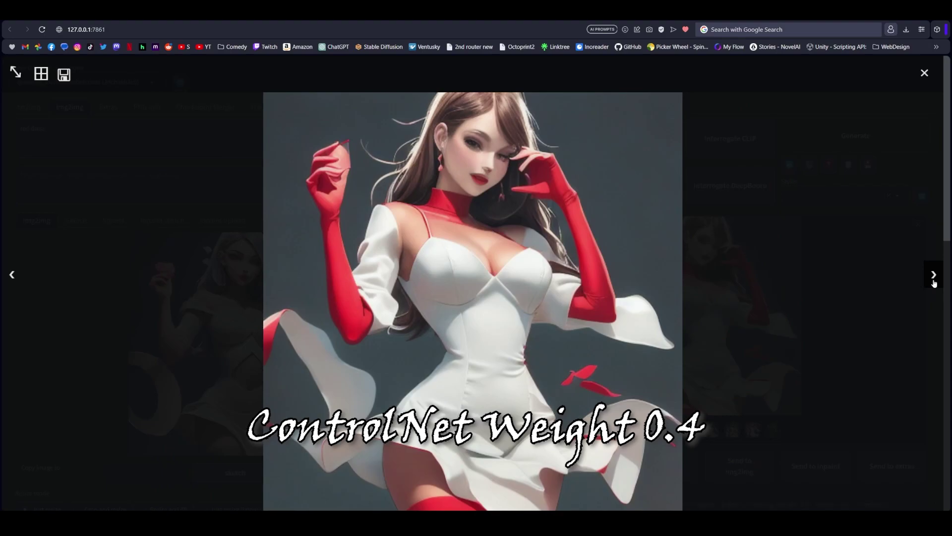
left_click(934, 282)
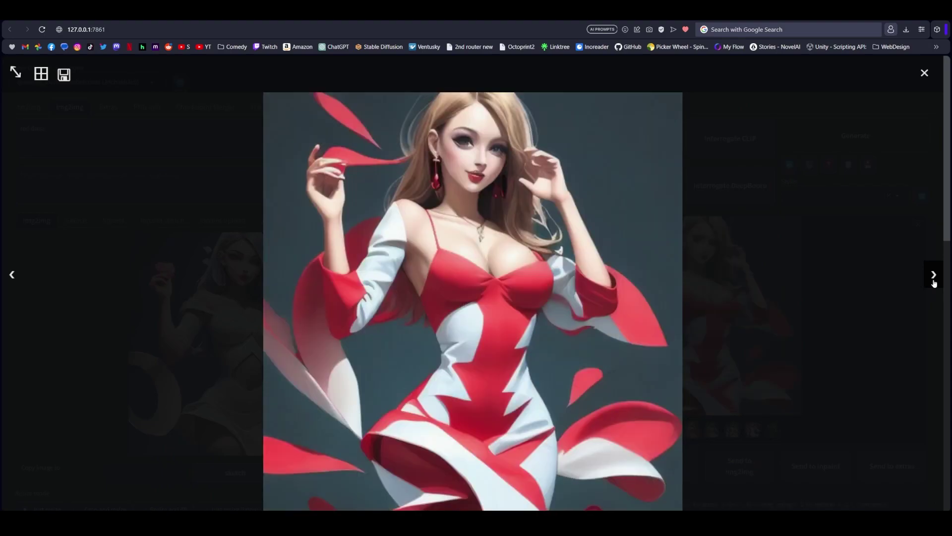
left_click(934, 282)
left_click(934, 282)
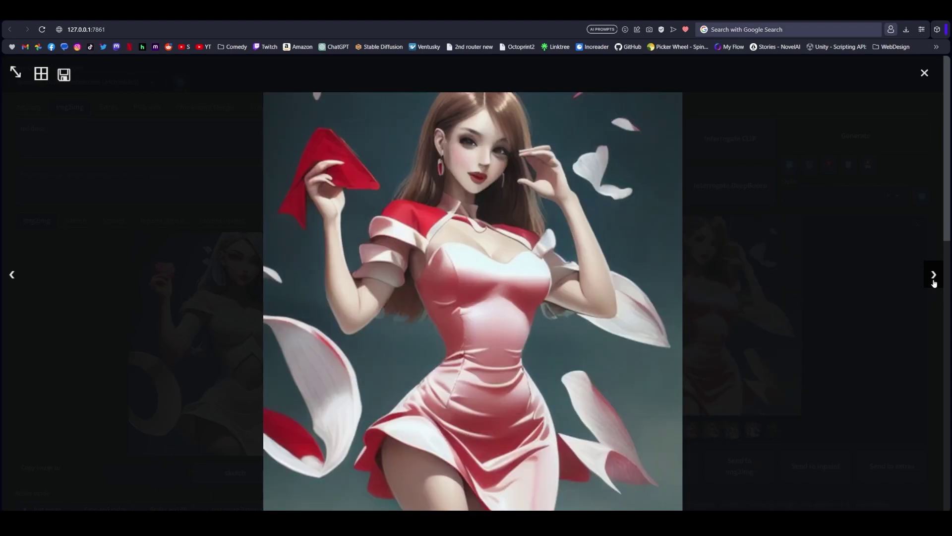
left_click(934, 283)
left_click(904, 292)
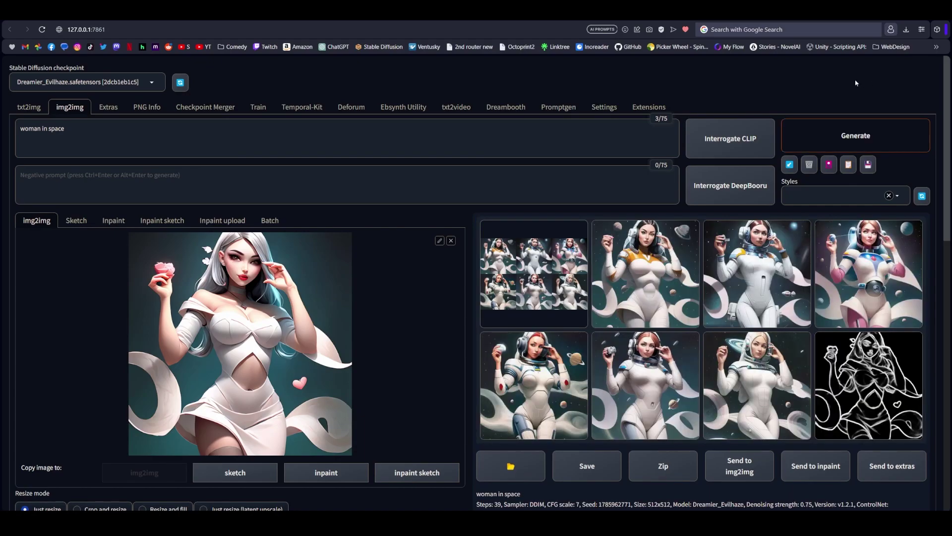
Enlarge the 'woman in space' result grid and view all six space-suit variants full-screen.
left_click(533, 288)
left_click(670, 308)
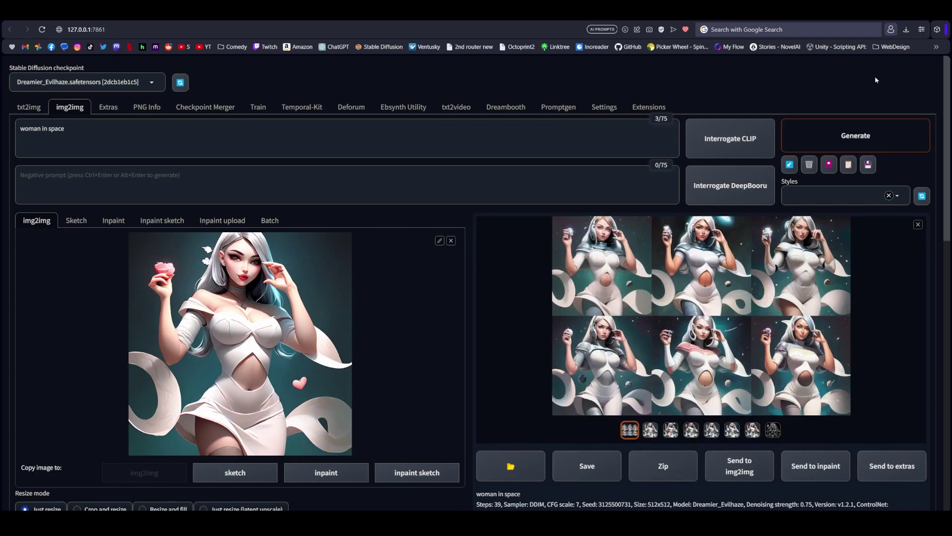
left_click(627, 342)
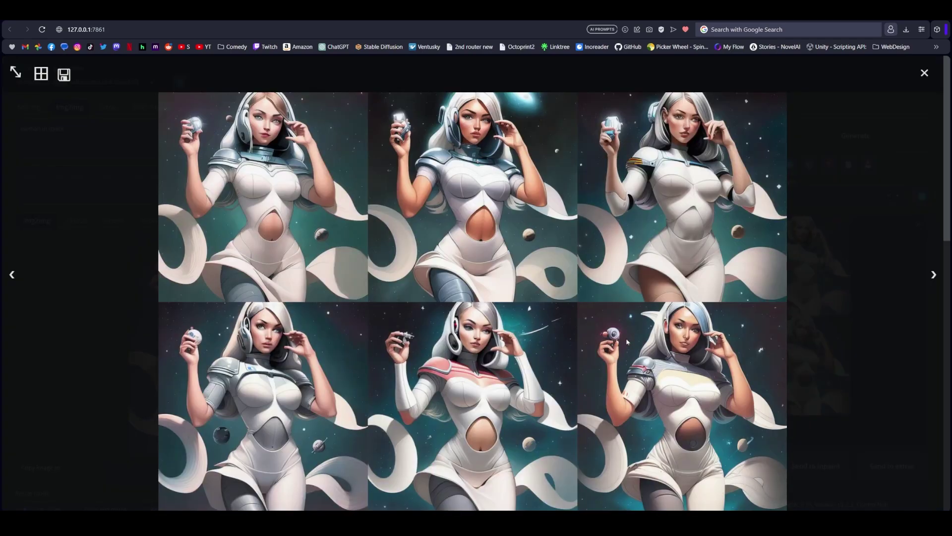
Generate a batch of five 'woman in space' images with softedge_hed ControlNet and enlarge the resulting grid.
left_click(858, 283)
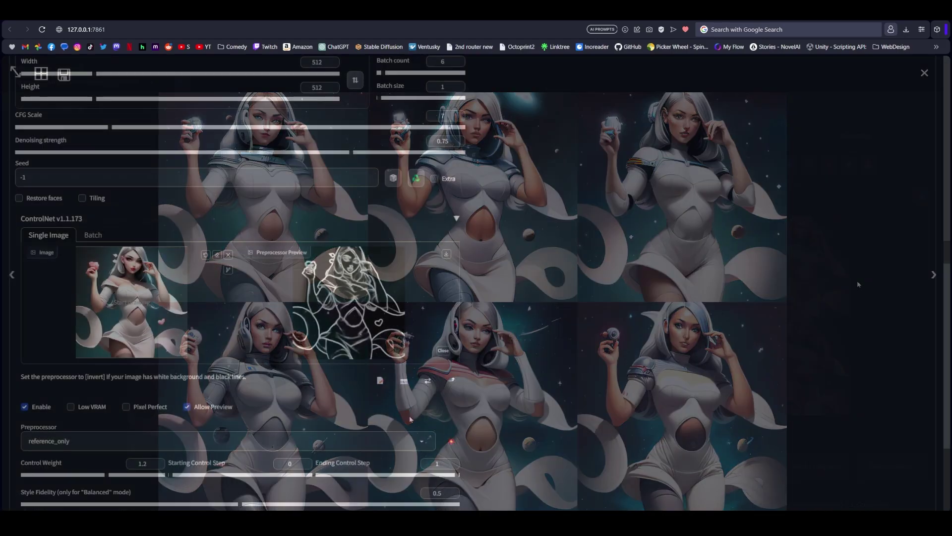
scroll(728, 424, "up", 7)
scroll(728, 424, "up", 4)
left_click(857, 135)
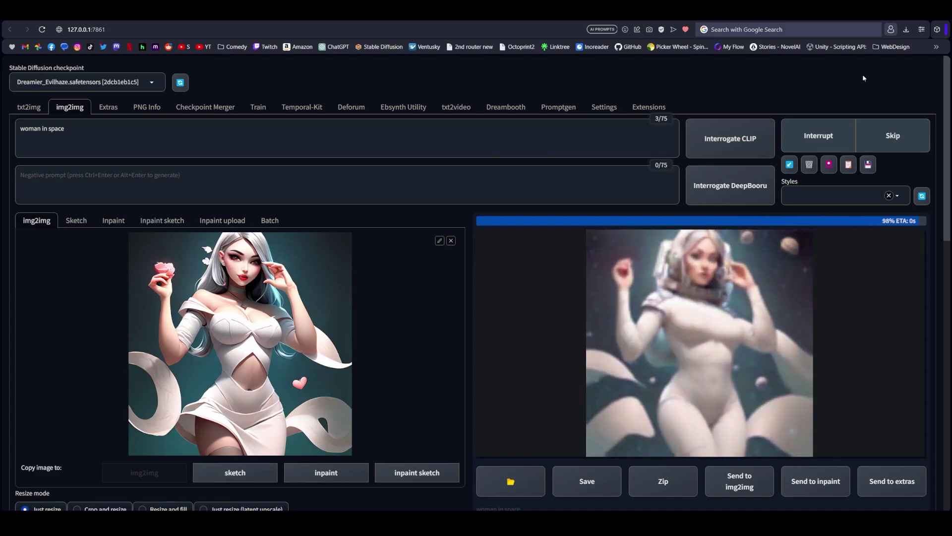
left_click(841, 353)
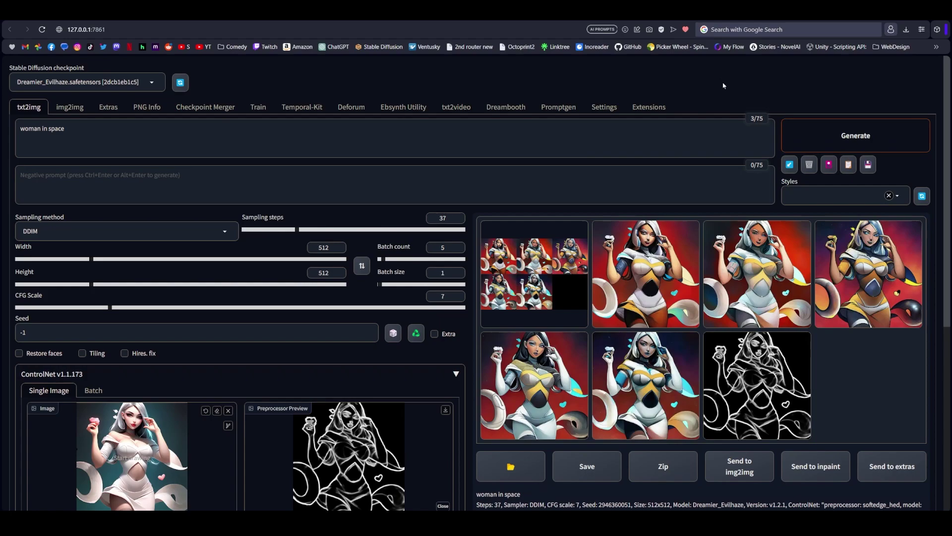
View the result grid full-screen, then drop the ControlNet Control Weight from 1.4 to 0.7.
left_click(580, 273)
left_click(651, 272)
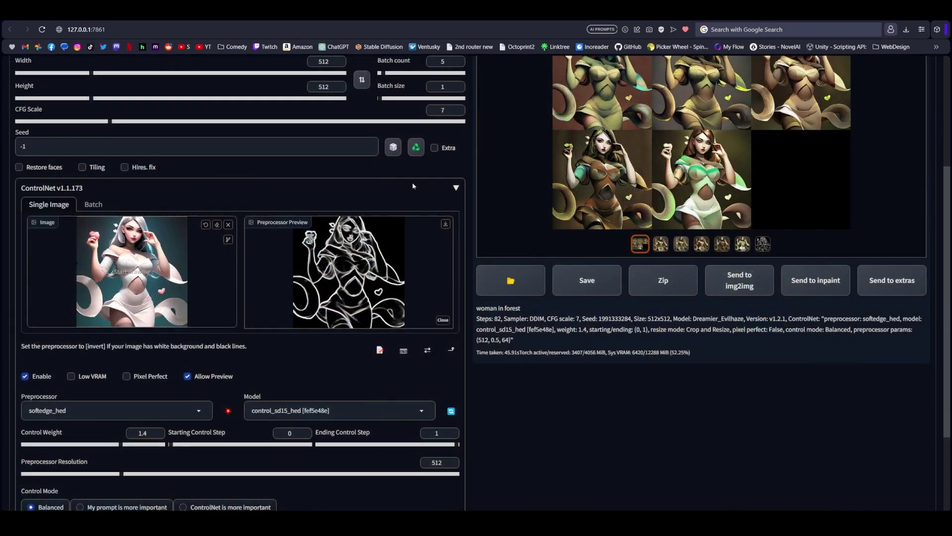
scroll(413, 183, "down", 2)
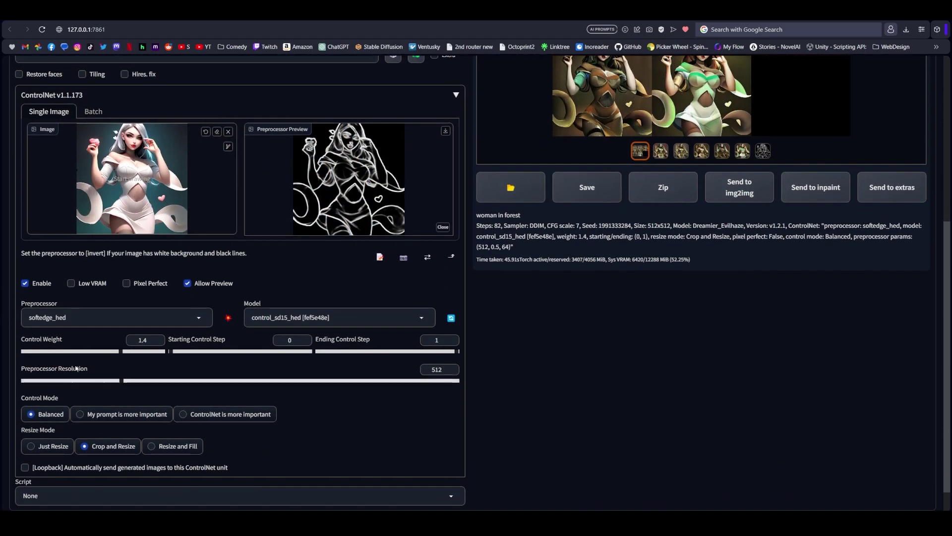
left_click_drag(122, 351, 74, 353)
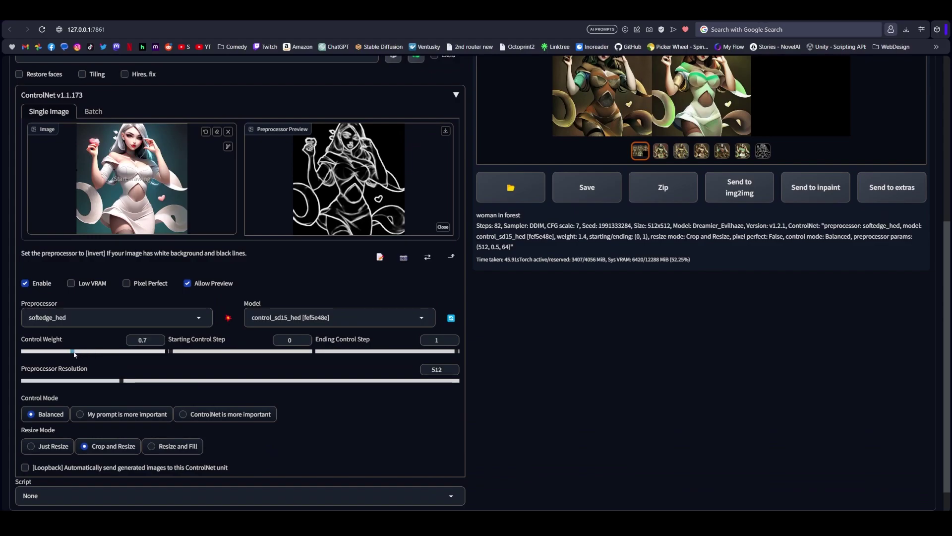
Generate 'woman in a forest' images at weight 0.7, compare them, and enlarge the five results.
scroll(737, 408, "up", 6)
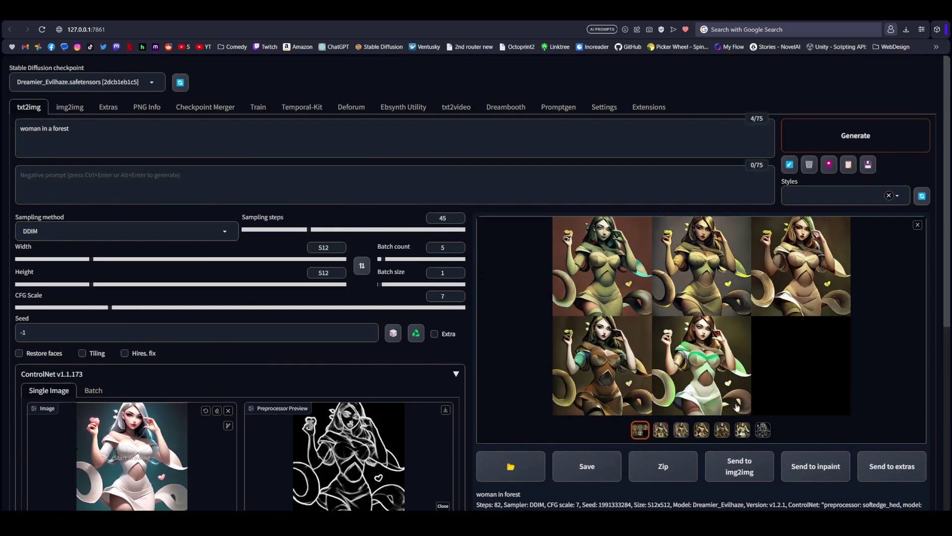
left_click(875, 136)
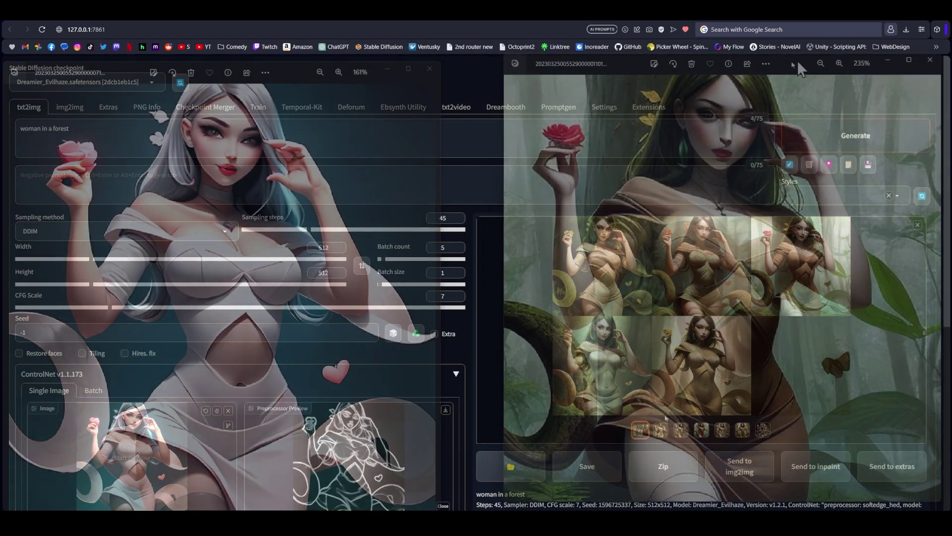
left_click_drag(797, 61, 709, 62)
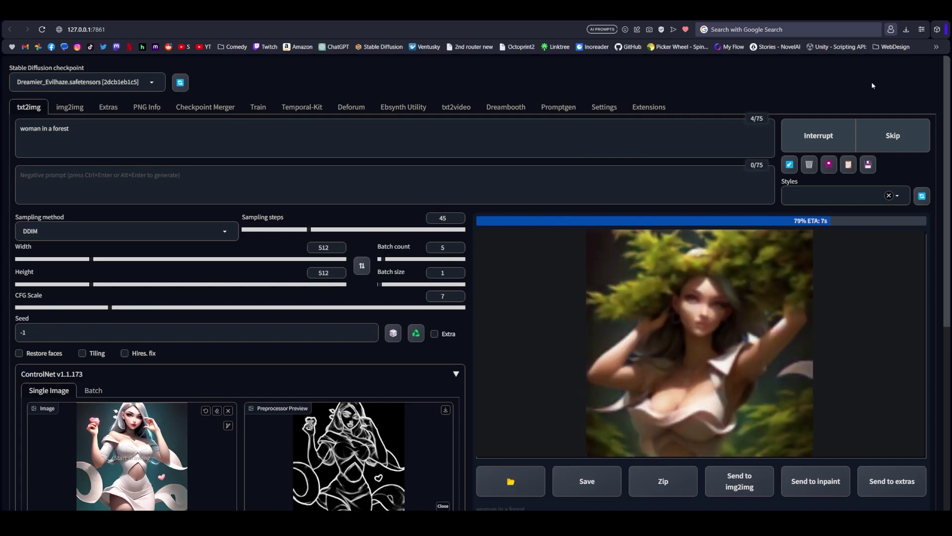
left_click(793, 248)
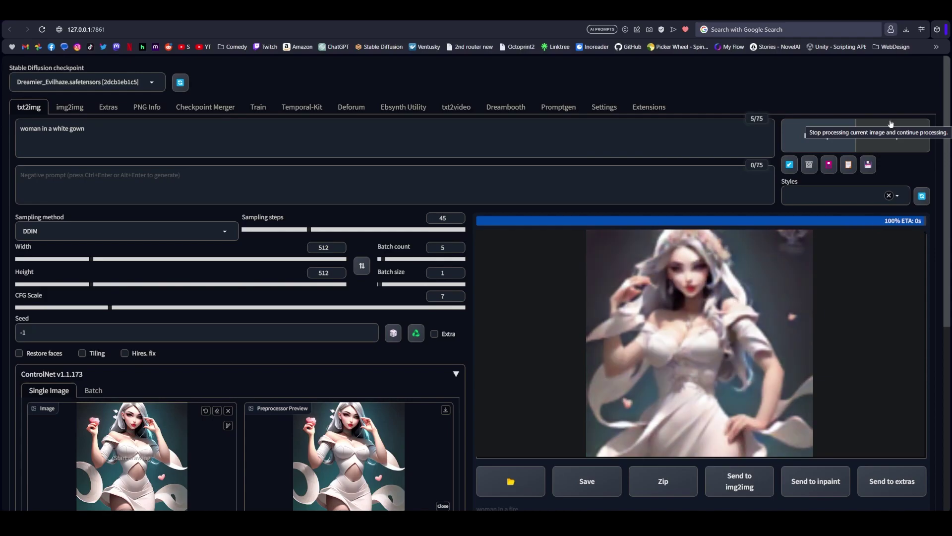
Open the five 'woman in a white gown' results full-screen as a grid.
left_click(782, 291)
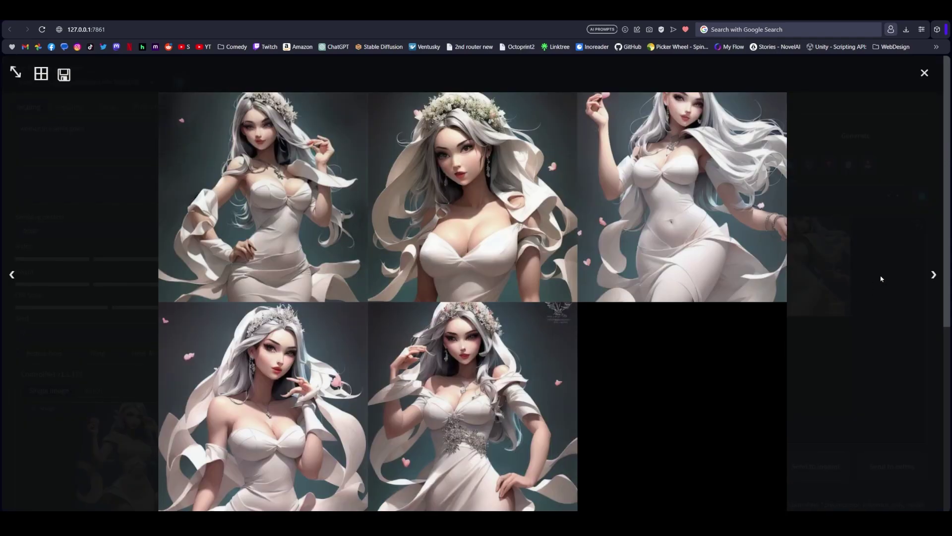